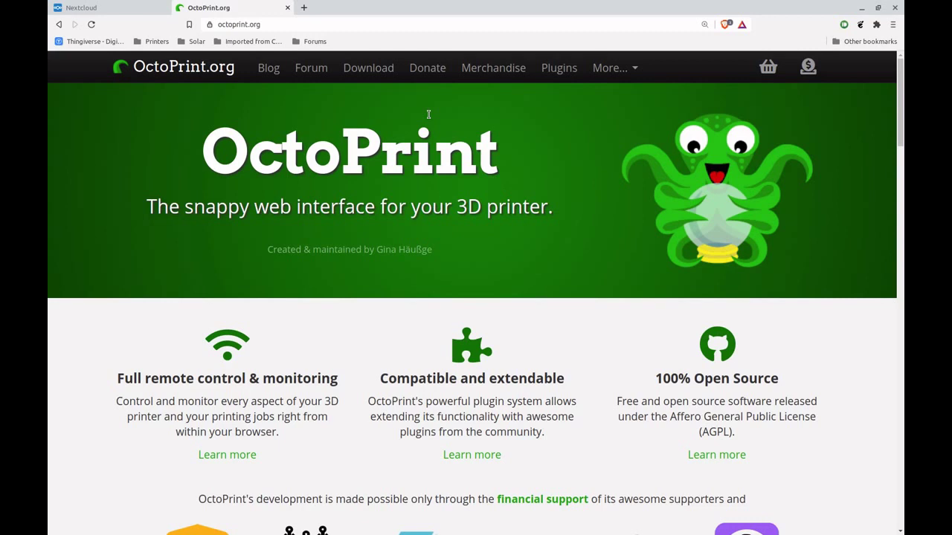
Step: Switch to the Nextcloud share page for octopi_deploy.zip and select its link address
scroll(469, 186, "down", 1)
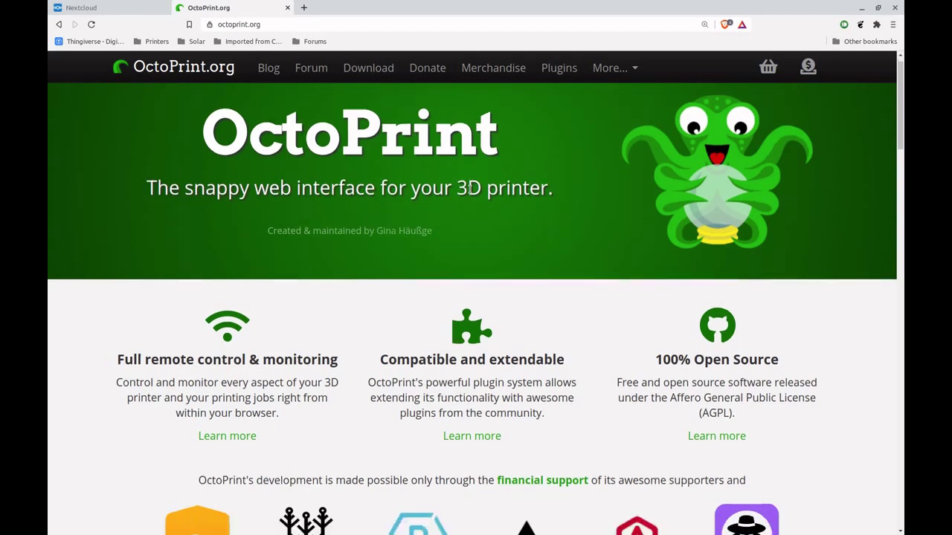
scroll(470, 189, "down", 8)
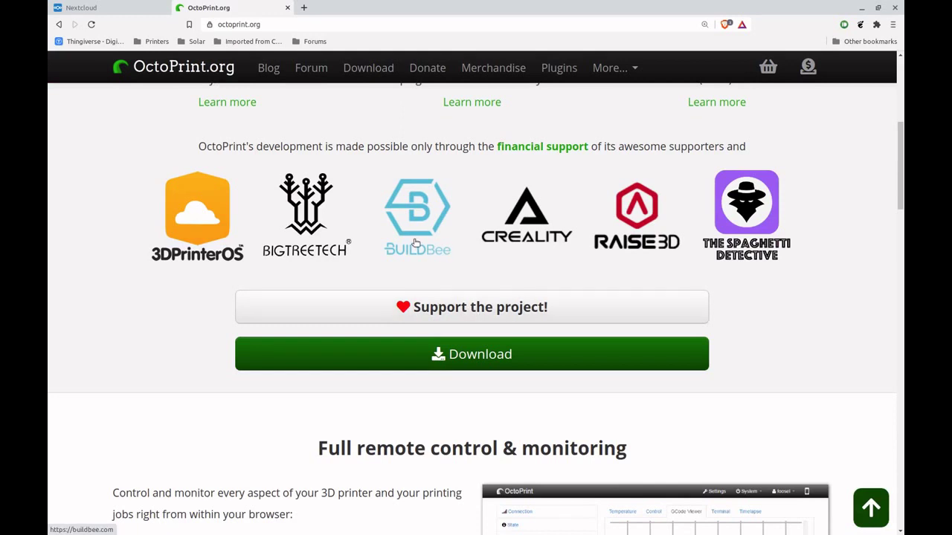
scroll(374, 242, "up", 7)
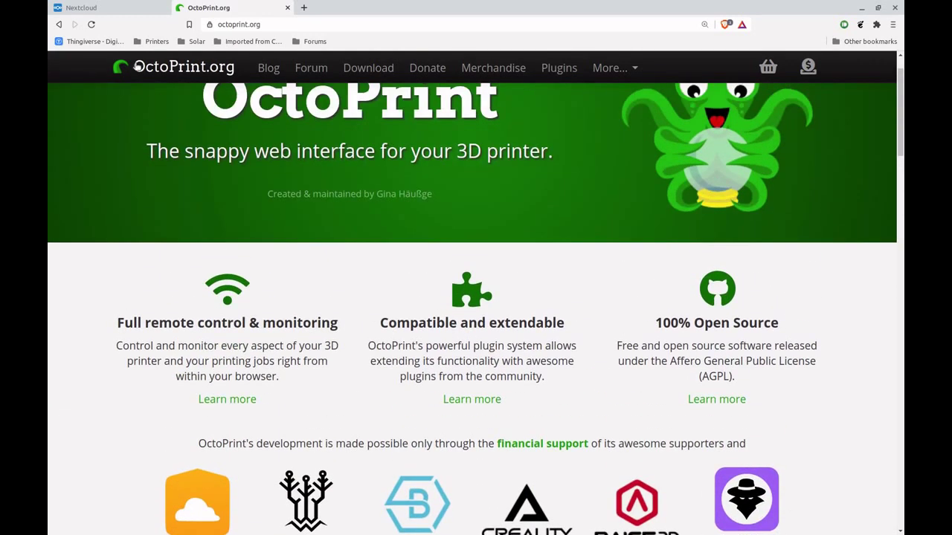
left_click(93, 7)
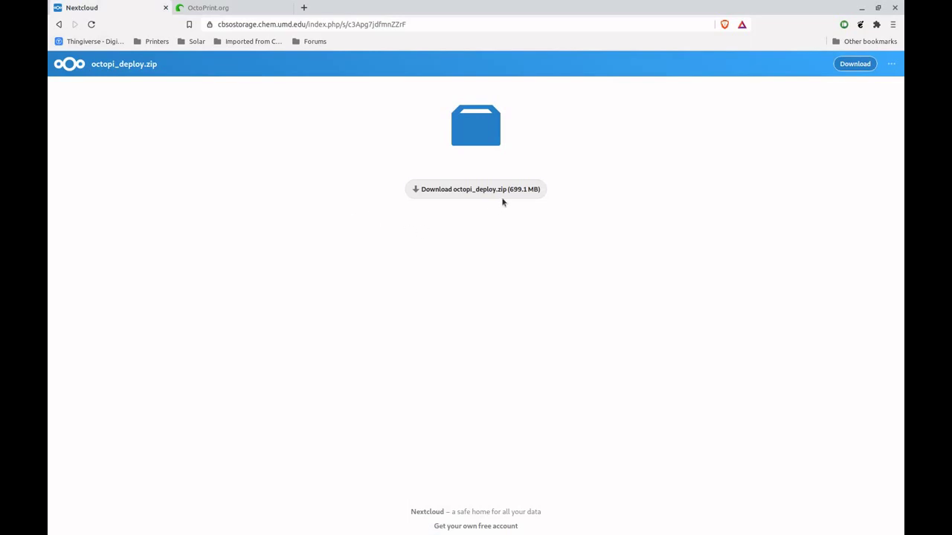
left_click_drag(407, 24, 214, 9)
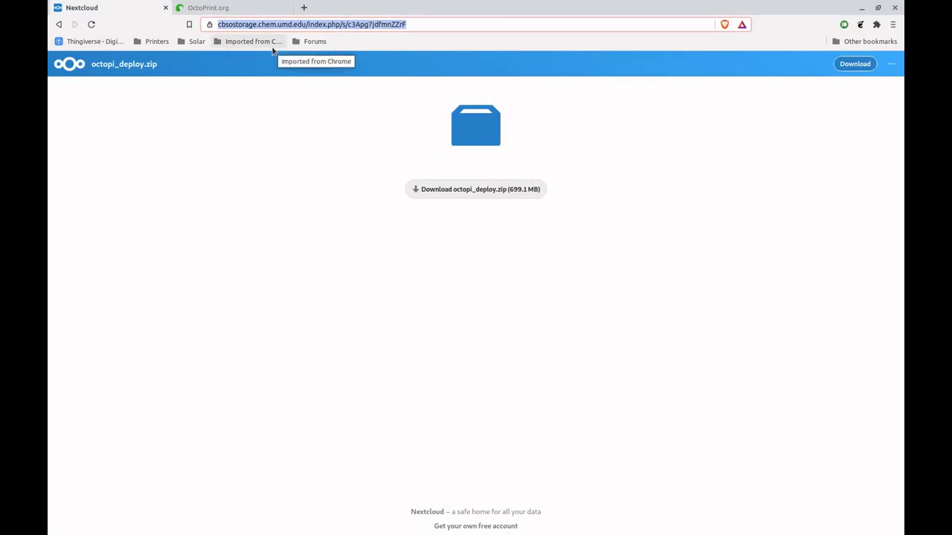
left_click(264, 170)
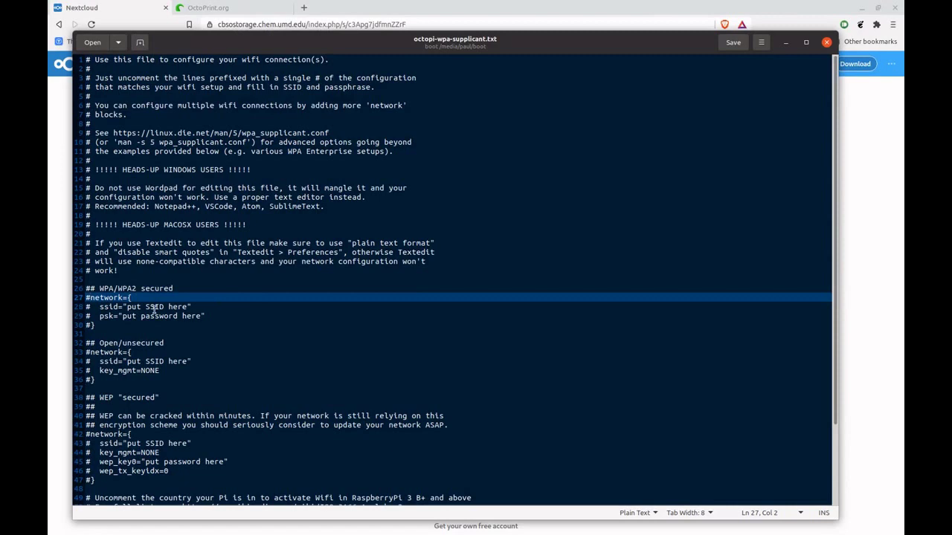
Step: Remove the # from lines 27–30 to uncomment the WPA/WPA2 network block
key("BackSpace")
key("Down")
key("Delete")
key("Down")
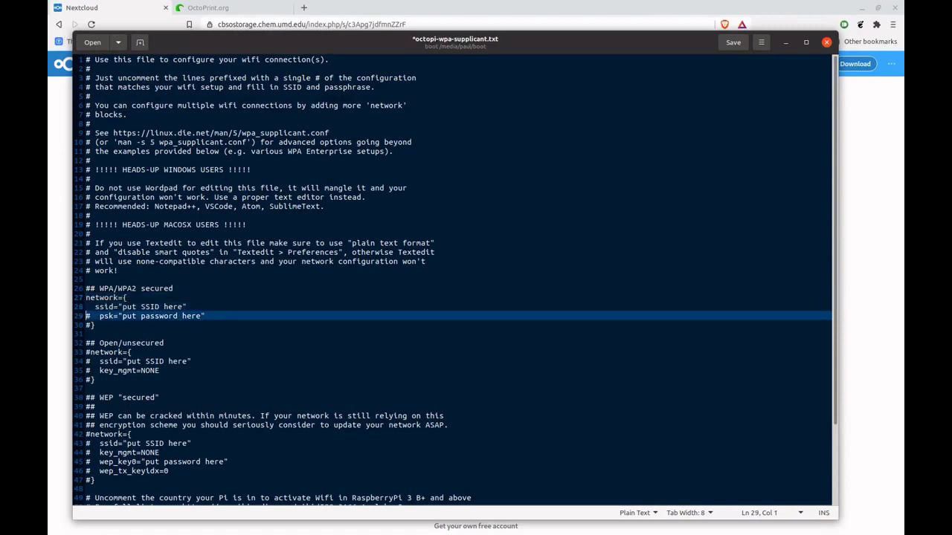
key("Delete")
key("Down")
key("Delete")
key("Up")
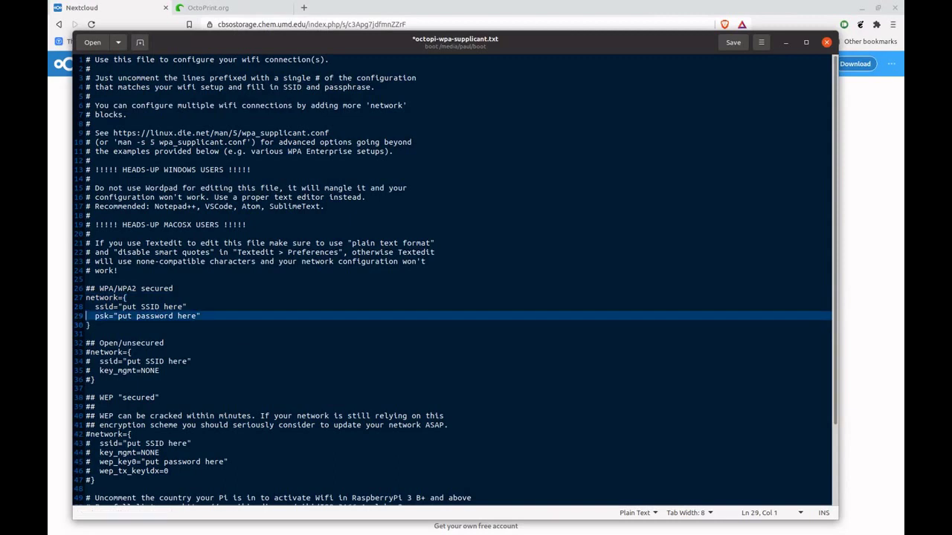
key("Up")
key("Right")
key("Right")
key("Right")
key("Down")
key("Down")
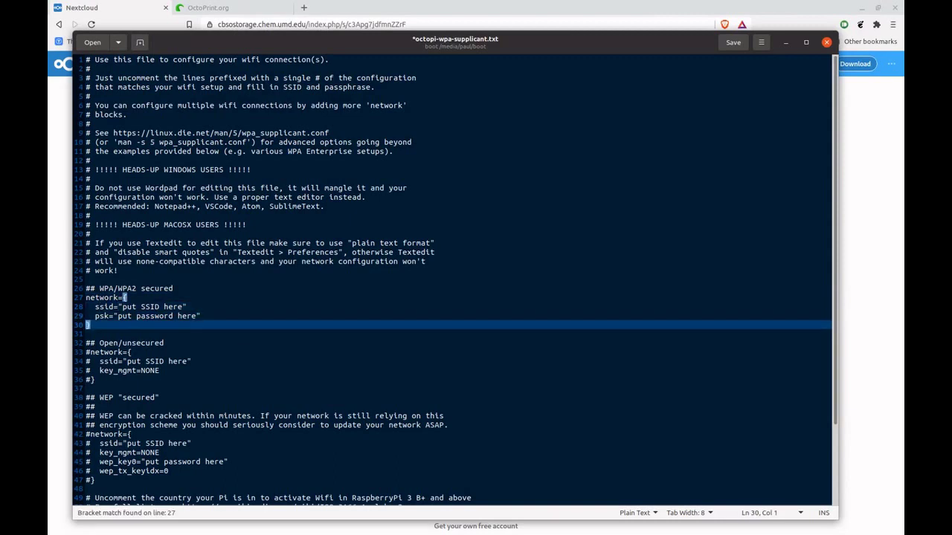
key("Up")
key("Right")
key("Right")
Step: Replace the 'put SSID here' placeholder with babylon
left_click(127, 316)
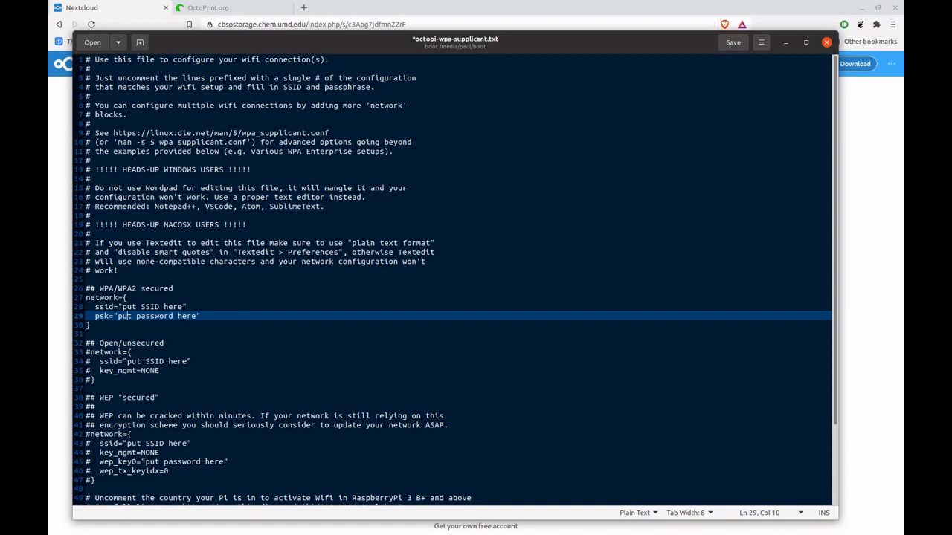
key("Up")
key("BackSpace")
key("Delete")
key("Delete")
key("Delete")
key("Delete")
key("Delete")
key("Delete")
key("Delete")
key("Delete")
key("Delete")
key("Delete")
key("Delete")
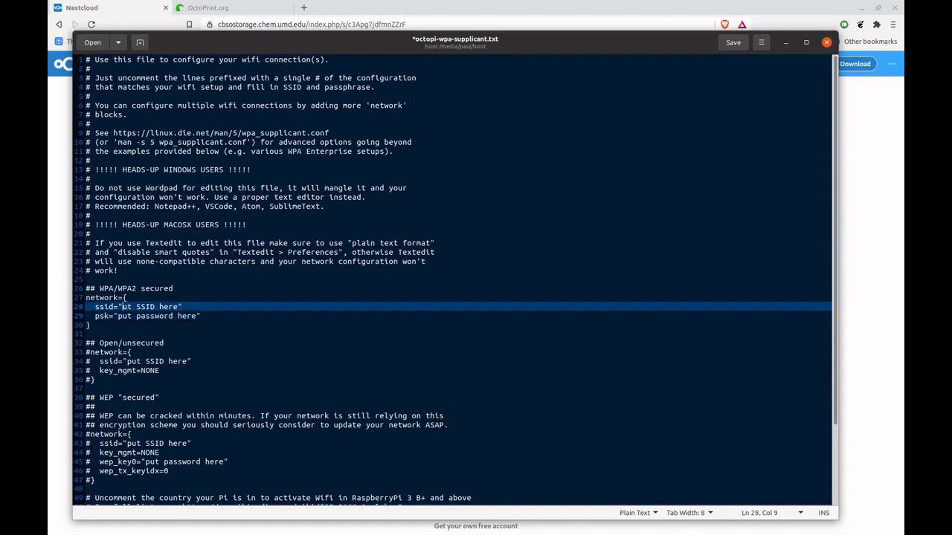
key("Delete")
type("babylon")
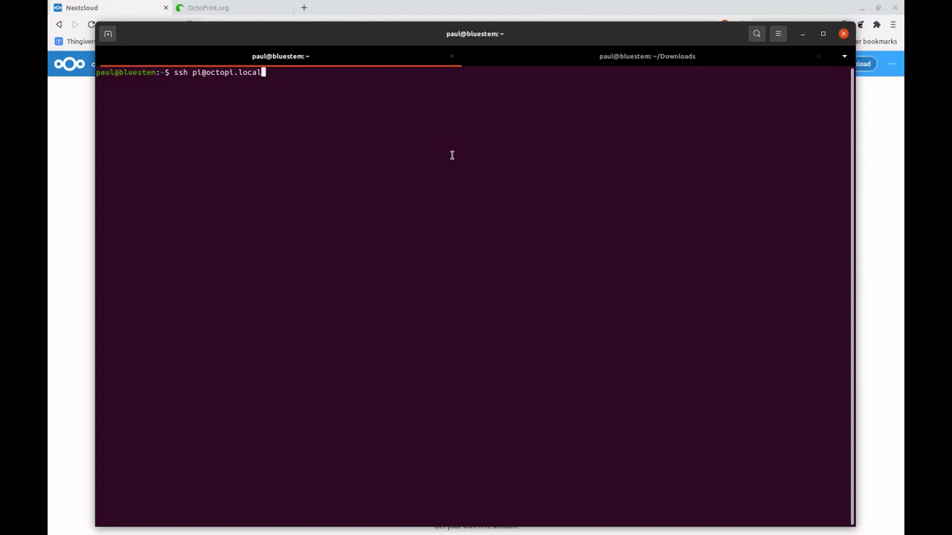
key("Return")
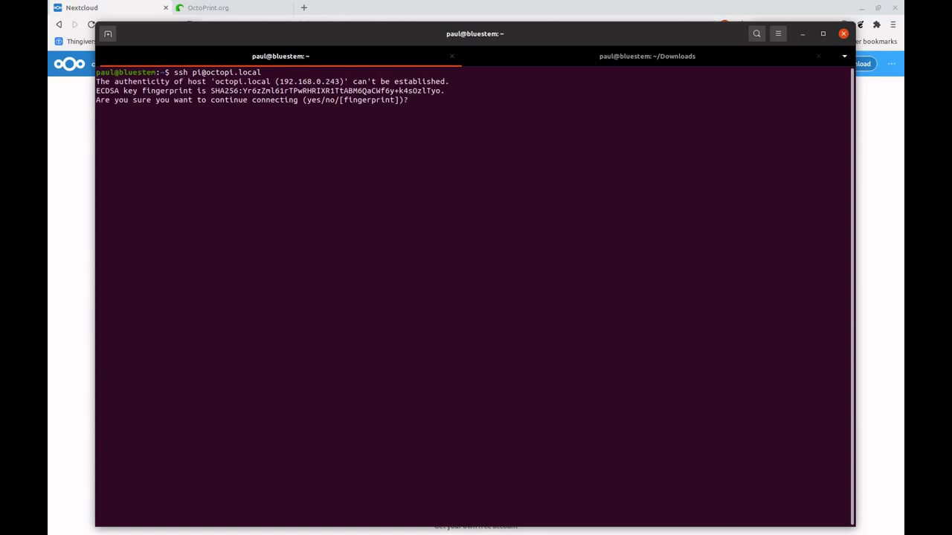
type("yes")
key("Return")
type("yes")
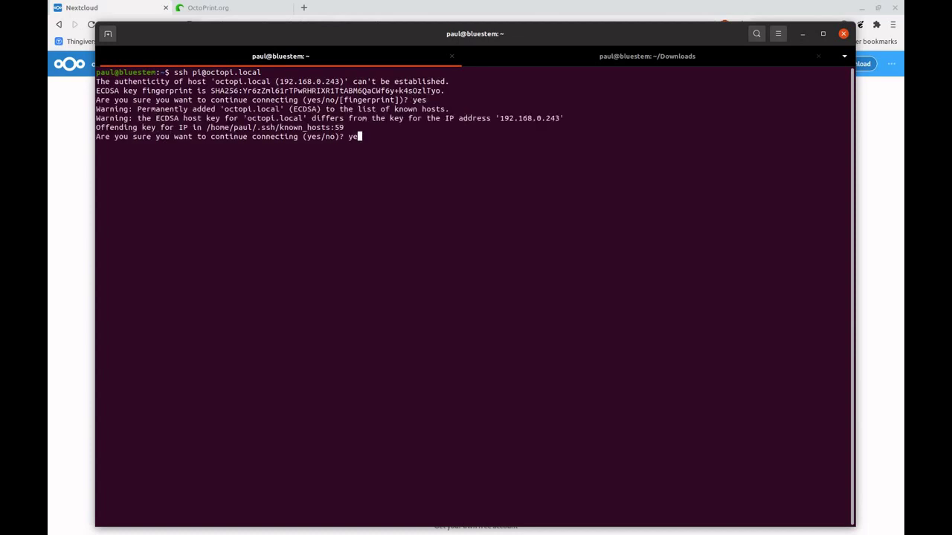
key("Return")
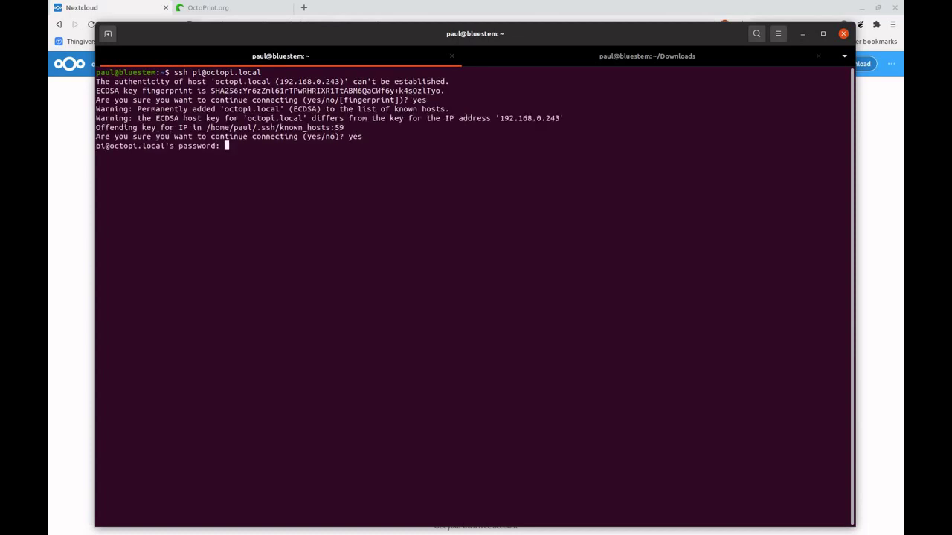
key("Return")
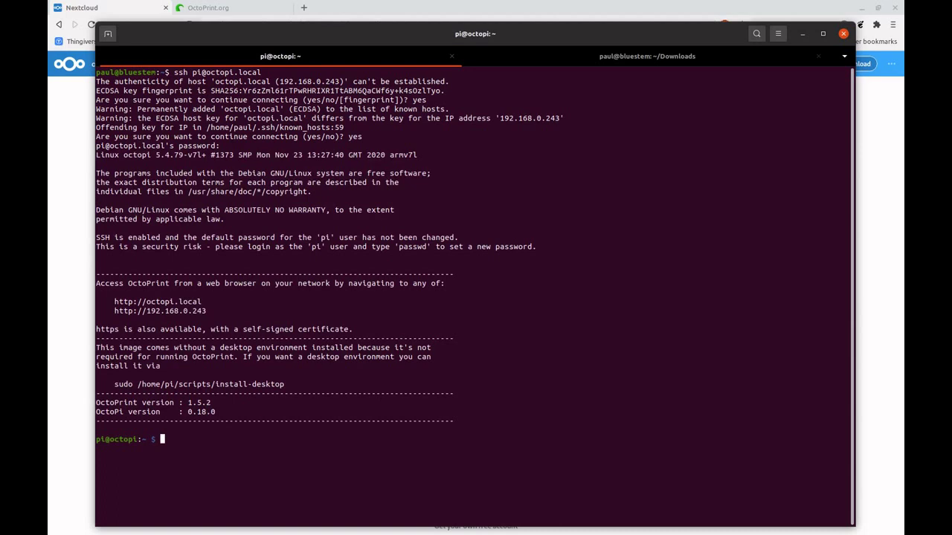
Step: Display the README.txt setup instructions with more README.txt
type("passwd")
key("BackSpace")
key("BackSpace")
key("BackSpace")
key("BackSpace")
key("BackSpace")
key("BackSpace")
type("more README.txt")
key("Return")
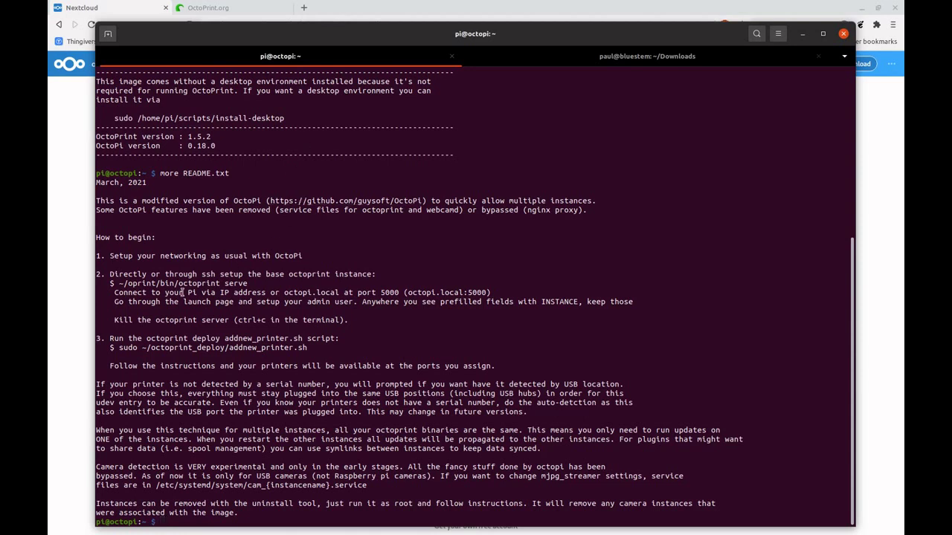
Step: Copy ~/oprint/bin/octoprint serve from the README and run it to start OctoPrint on port 5000
left_click_drag(119, 283, 248, 284)
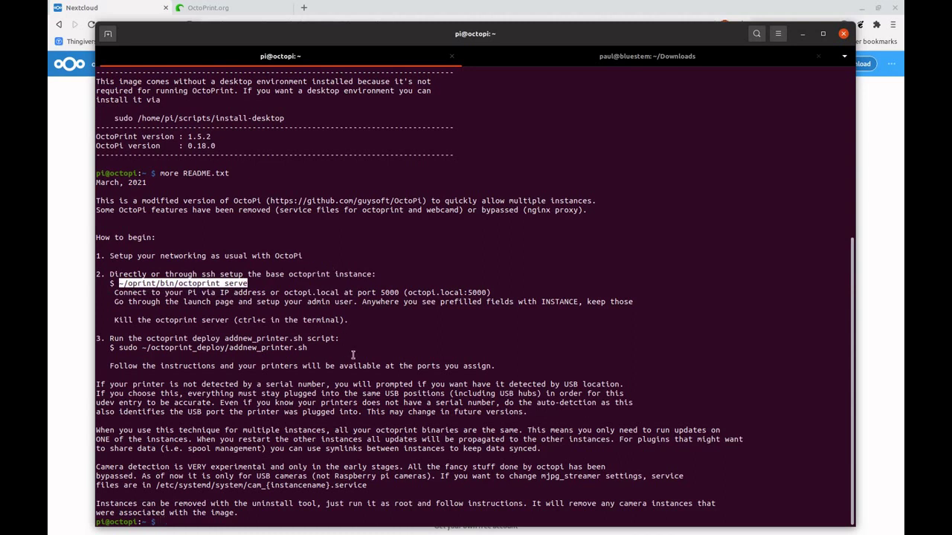
middle_click(421, 345)
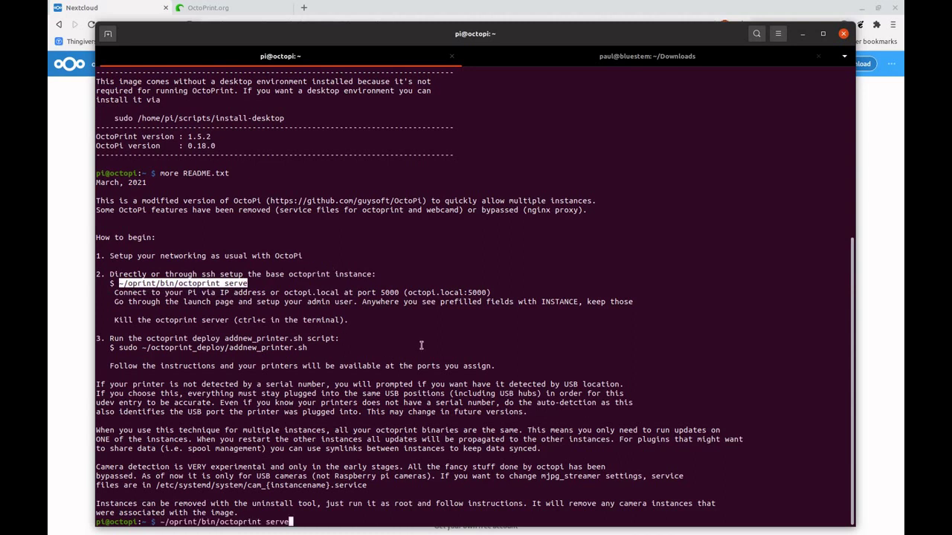
key("Return")
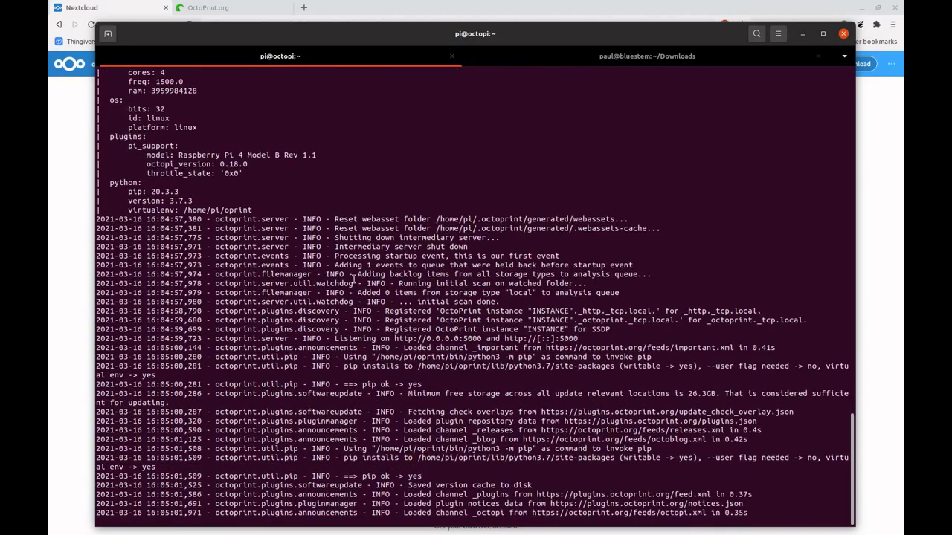
Step: Load octopi.local:5000 in the browser's OctoPrint.org tab
left_click(247, 7)
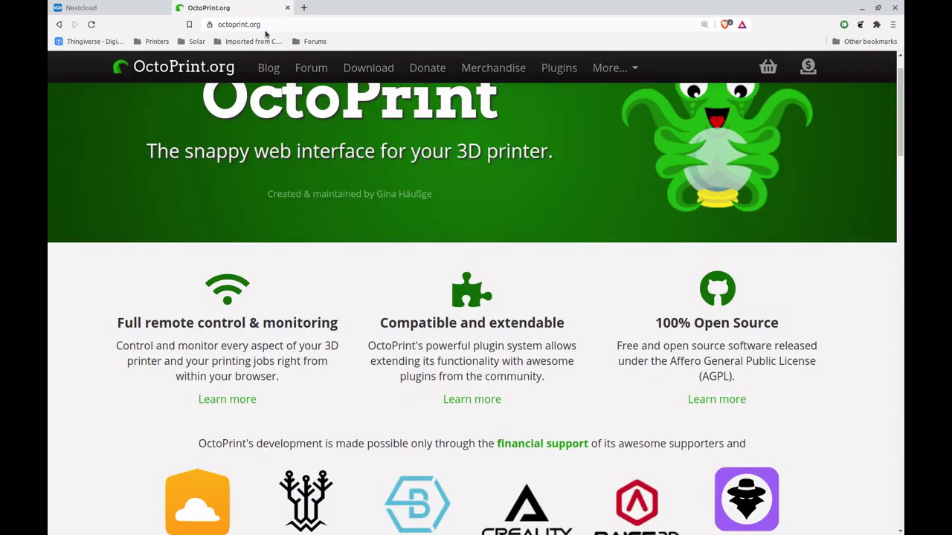
left_click(265, 30)
type("octopi")
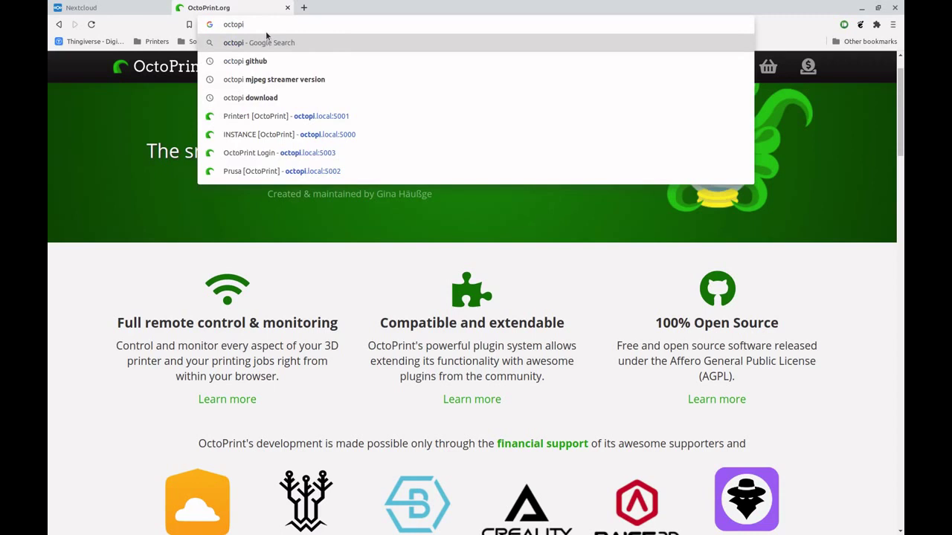
type(".local:50")
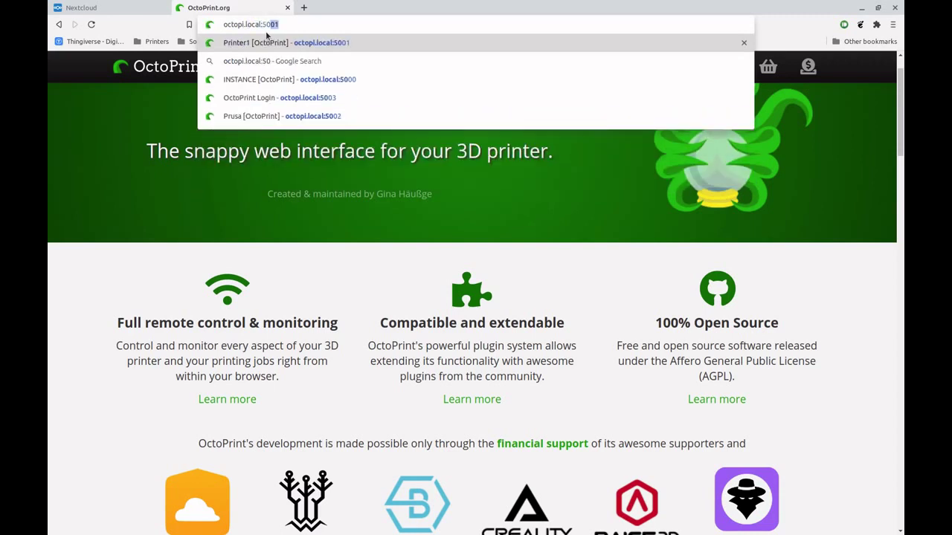
type("00")
key("Return")
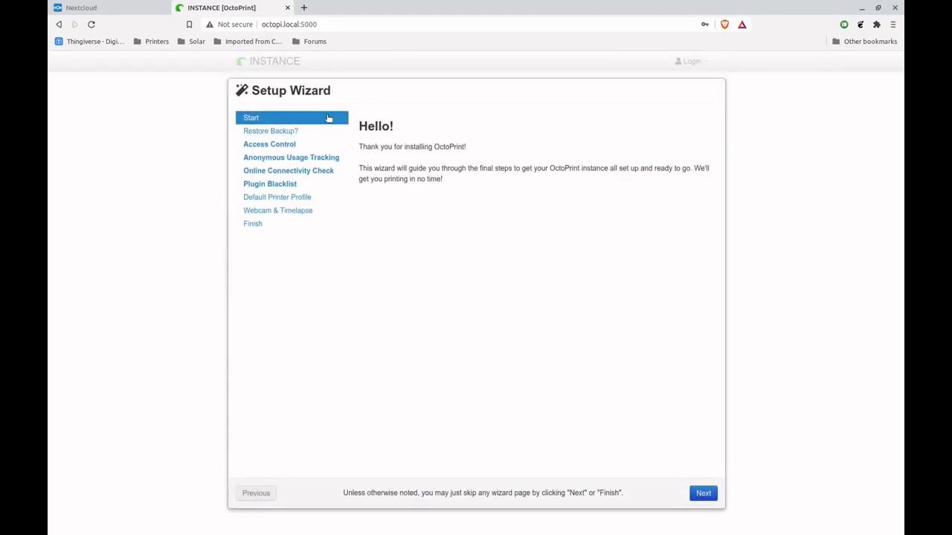
Step: Skip the welcome and backup-restore pages, and create the admin account from the saved login
left_click(703, 493)
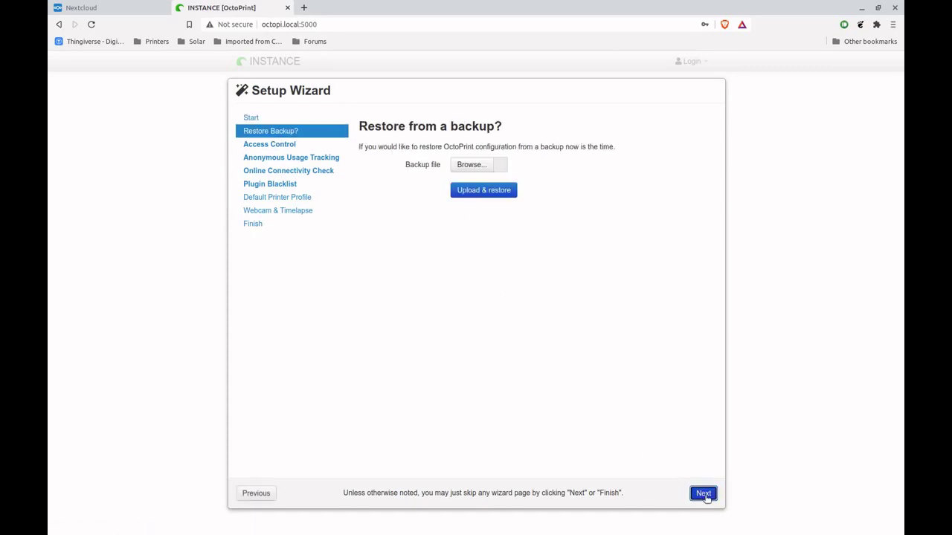
left_click(707, 496)
left_click(483, 211)
left_click(480, 235)
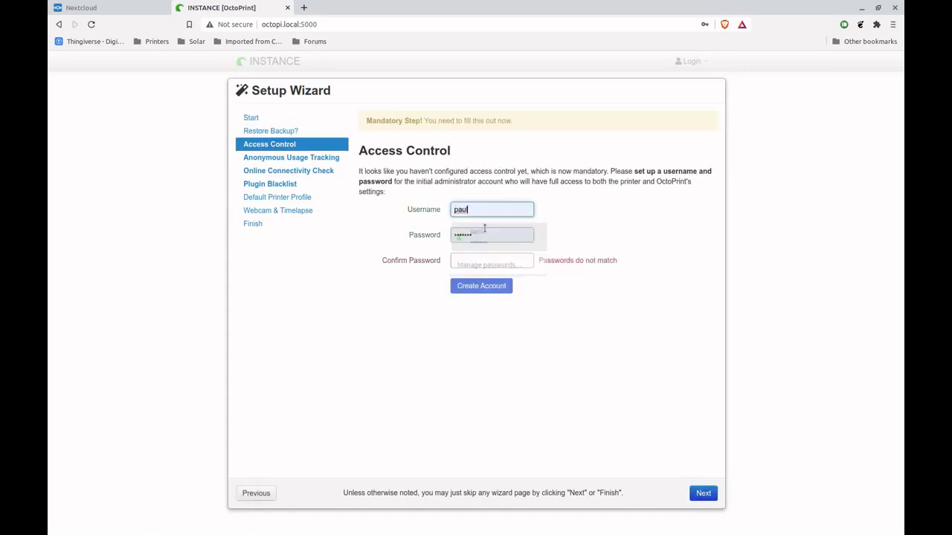
left_click(491, 258)
left_click(487, 292)
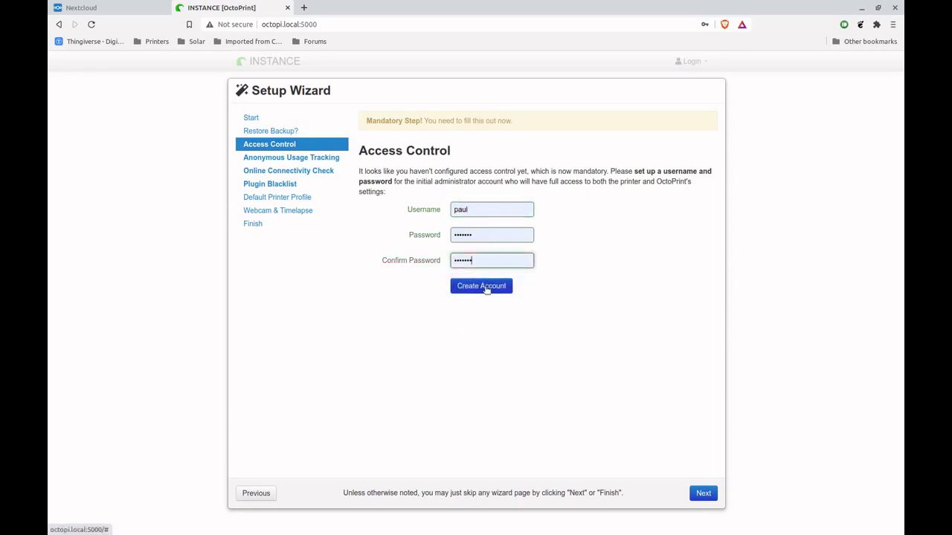
left_click(479, 290)
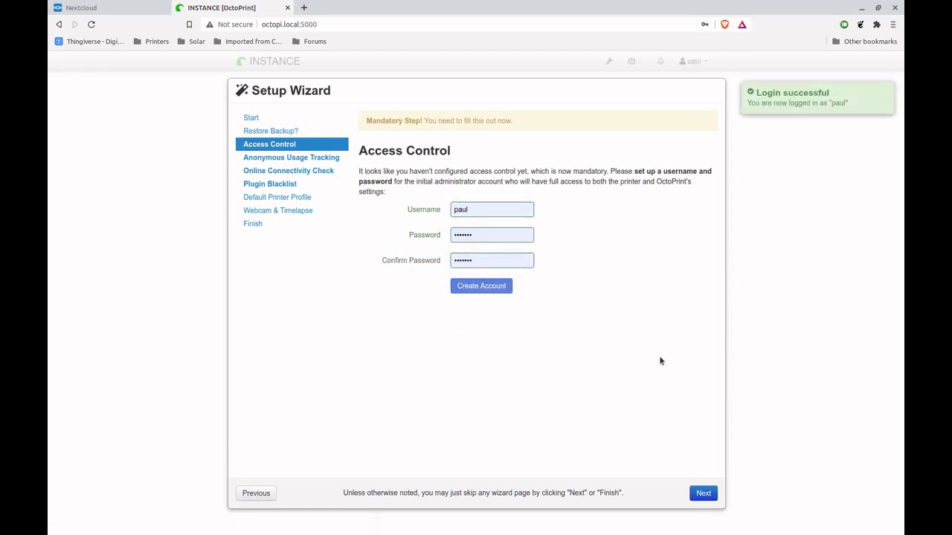
Step: Enable anonymous usage tracking, the connectivity check and plugin blacklist processing
left_click(702, 495)
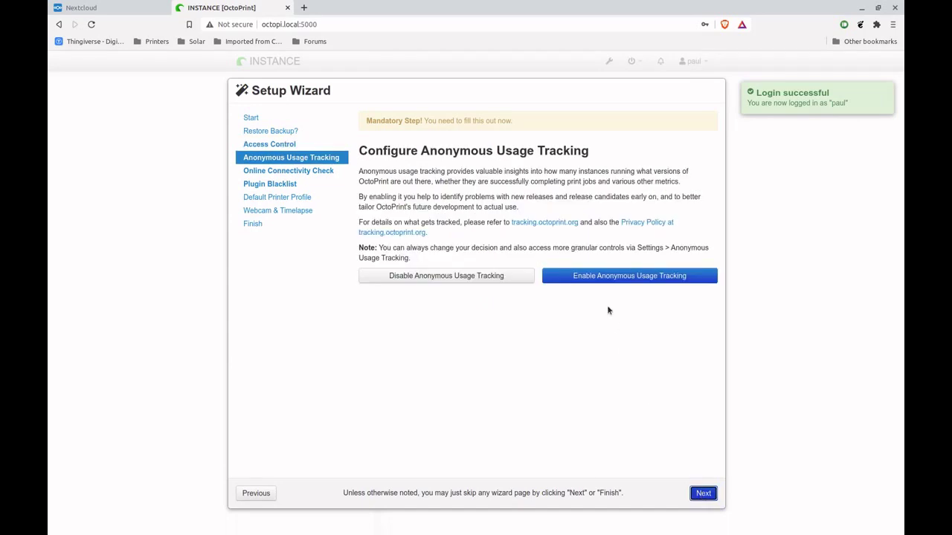
left_click(599, 275)
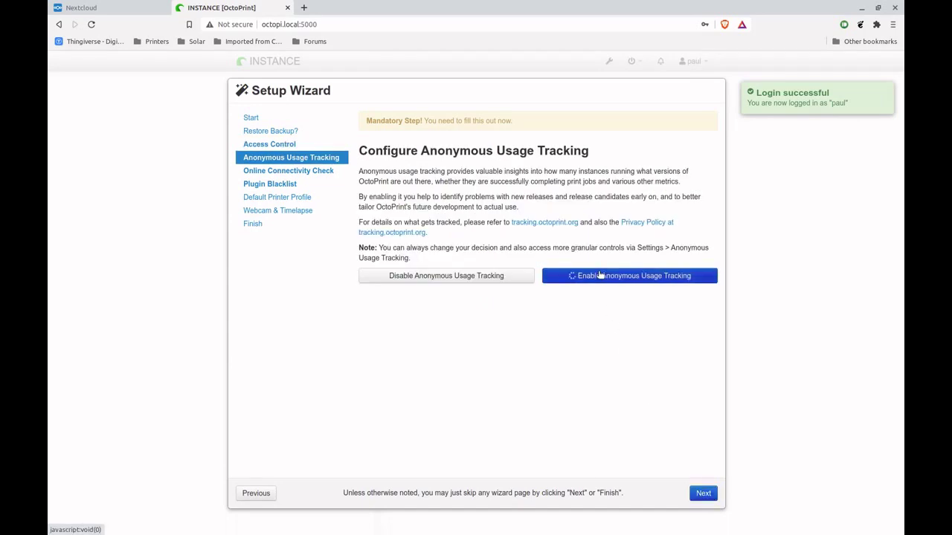
left_click(703, 494)
scroll(614, 378, "down", 2)
right_click(628, 387)
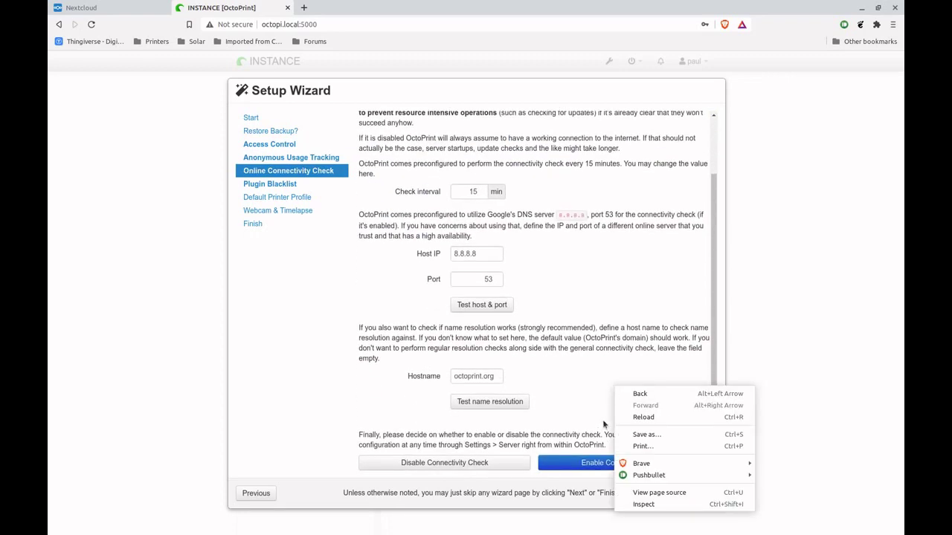
left_click(600, 464)
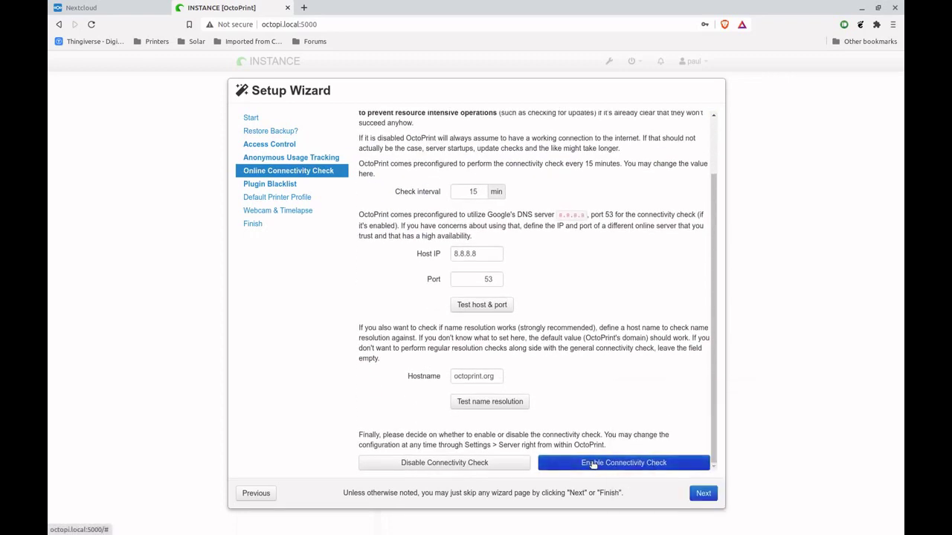
left_click(702, 493)
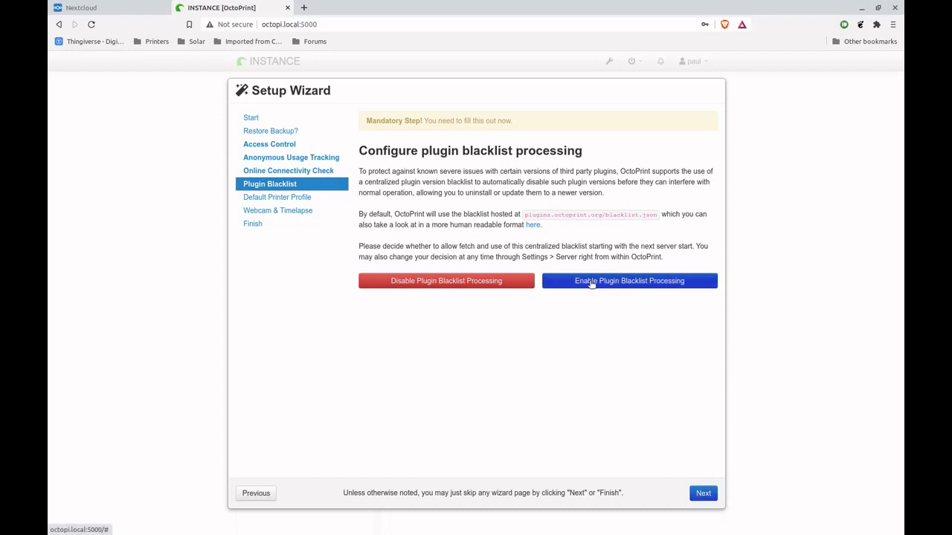
left_click(591, 283)
left_click(703, 494)
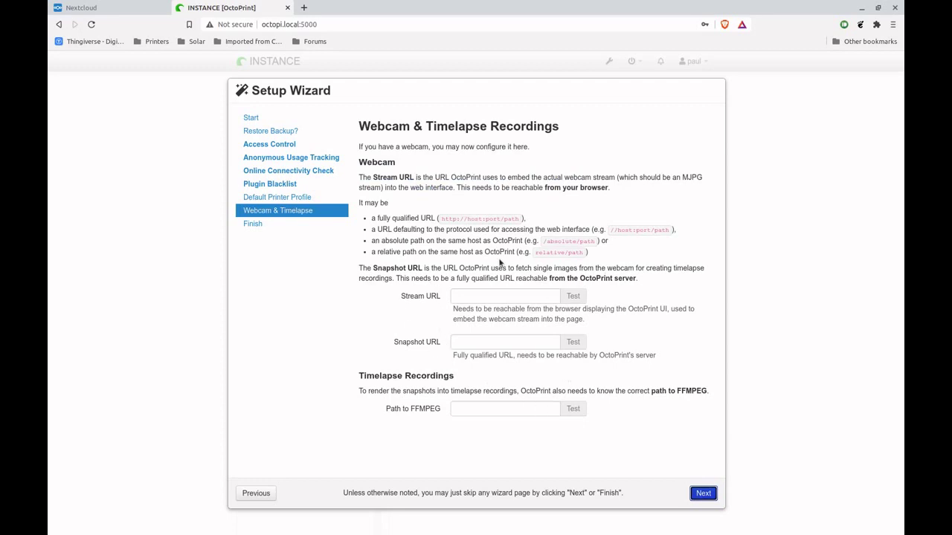
Step: Leave the webcam settings at their defaults and finish the OctoPrint setup wizard
left_click(700, 494)
left_click(704, 493)
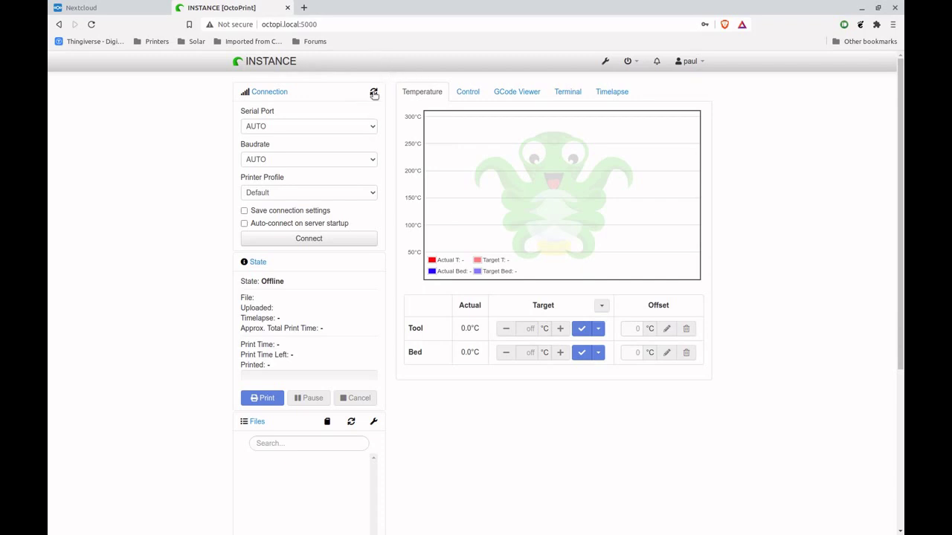
key("super")
Step: Stop the base OctoPrint server with Ctrl+C and show README.txt again
left_click(394, 306)
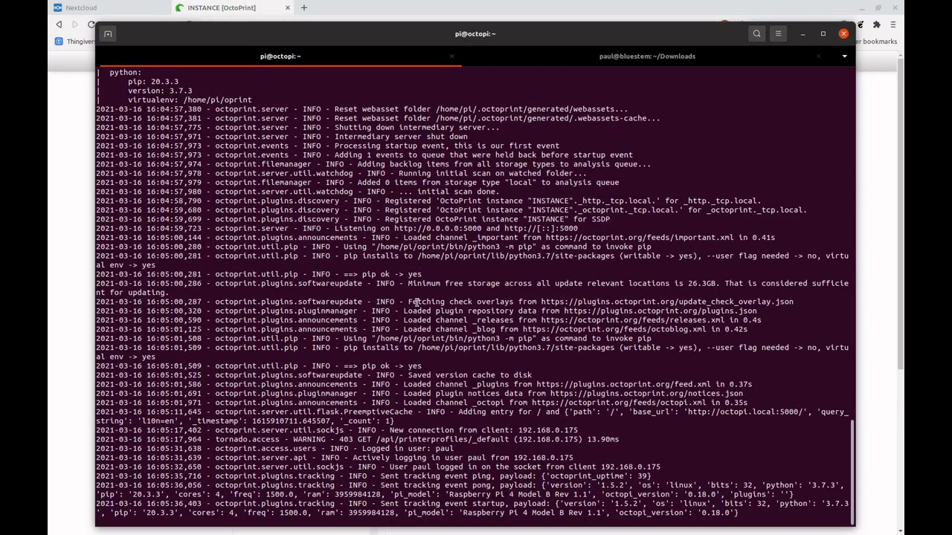
key("ctrl+c")
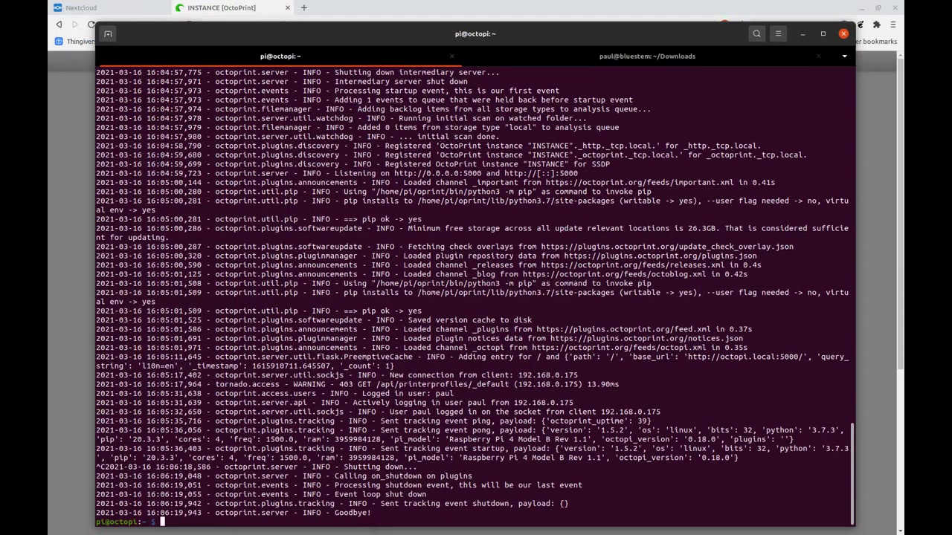
type("more README.txt")
key("Return")
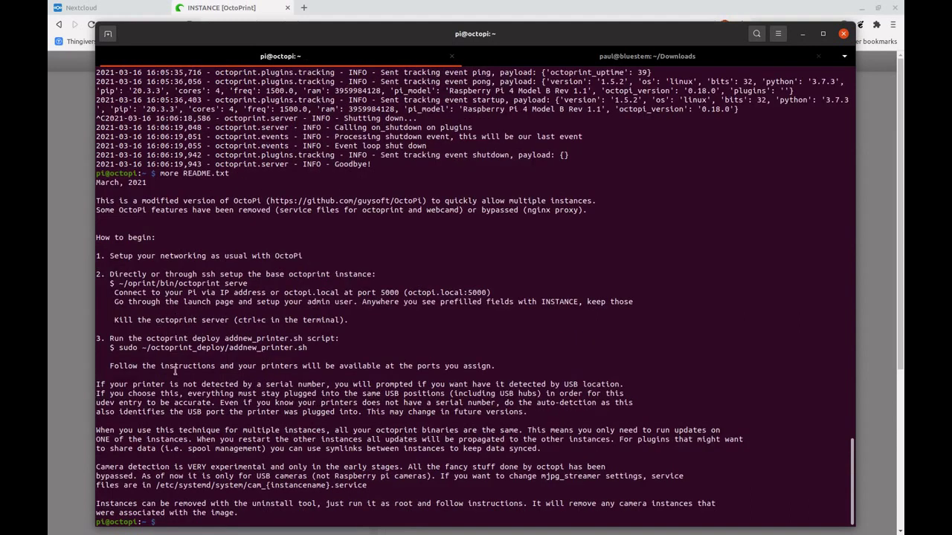
Step: Run addnew_printer.sh with sudo, choose installation type 1 (OctoPi) and name the instance Printer1
left_click_drag(118, 348, 308, 347)
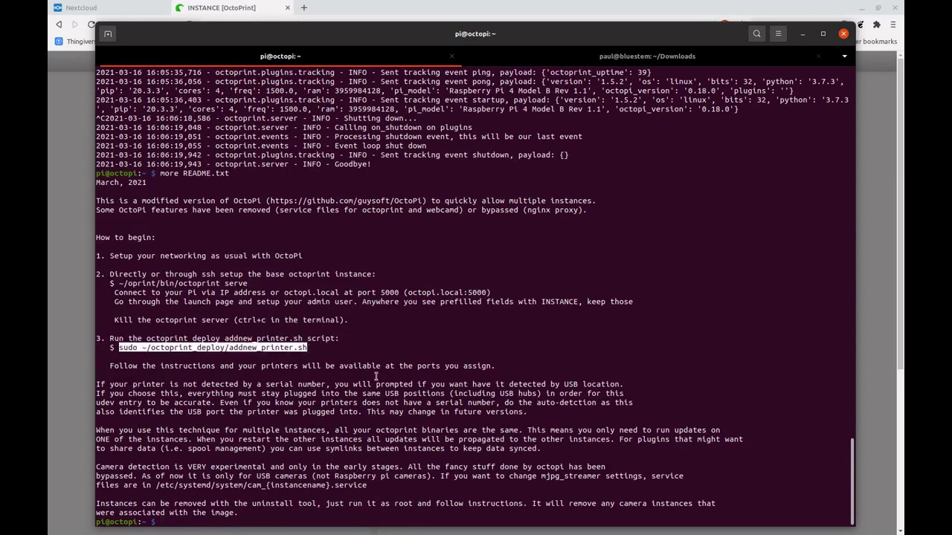
middle_click(420, 422)
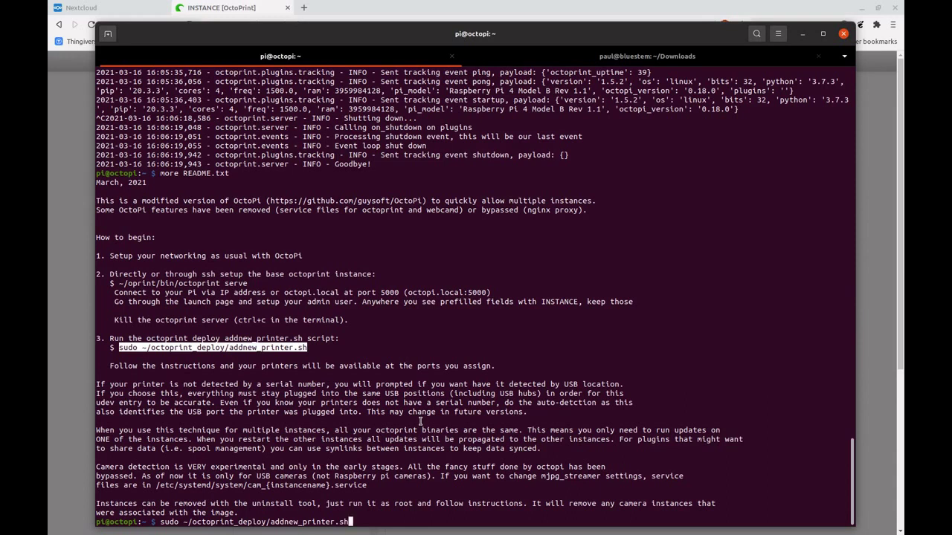
key("Return")
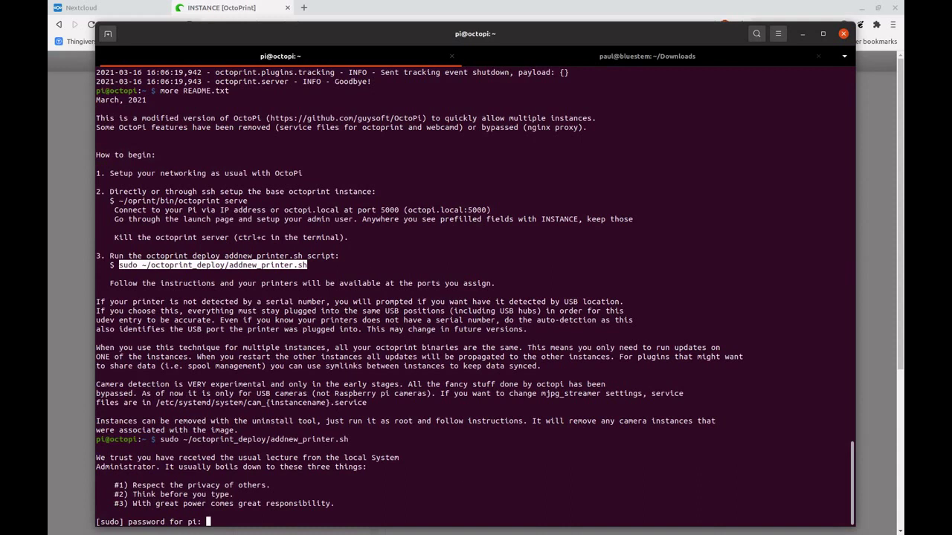
key("Return")
type("1")
key("Return")
type("Printer1")
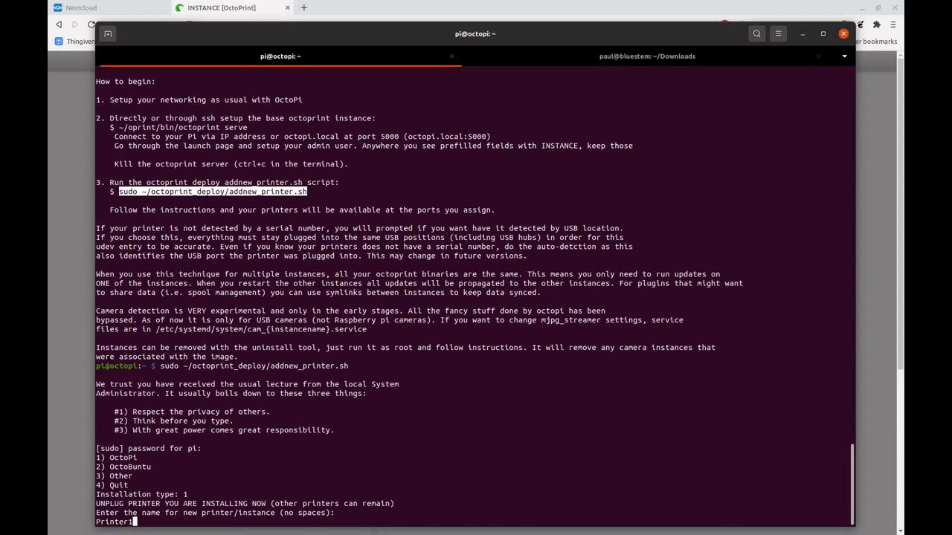
Step: Confirm Printer1, accept port 5001 and the default user and paths, and enable serial auto-detection
key("Return")
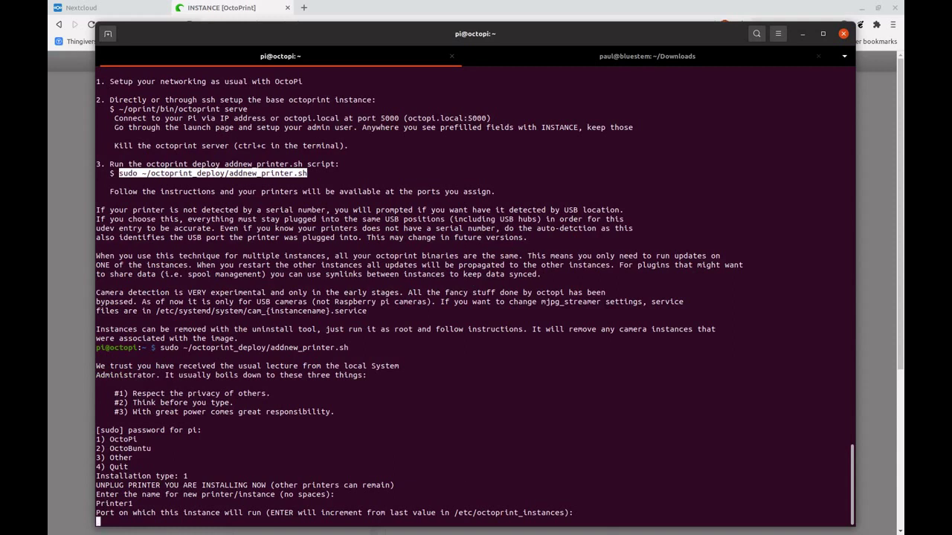
key("Return")
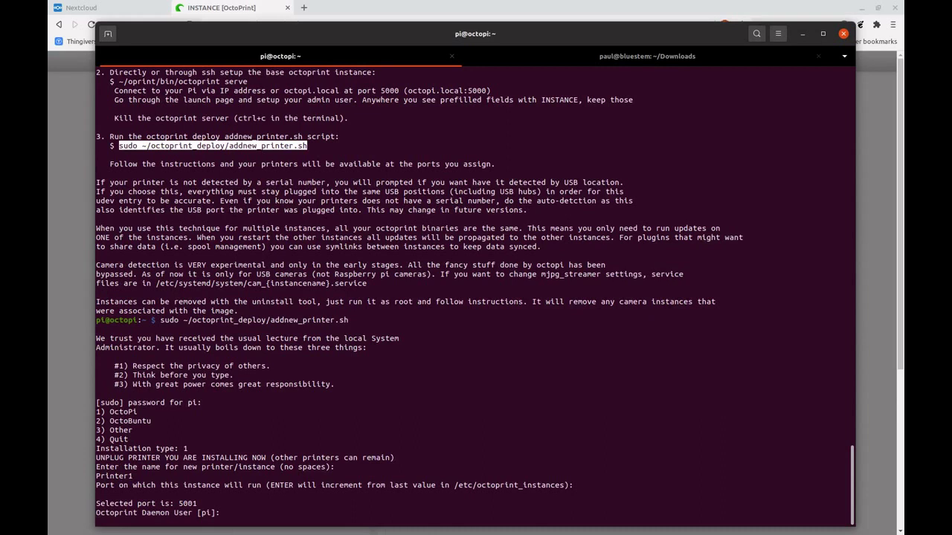
key("Return")
key("Return")
key("Return")
key("Return")
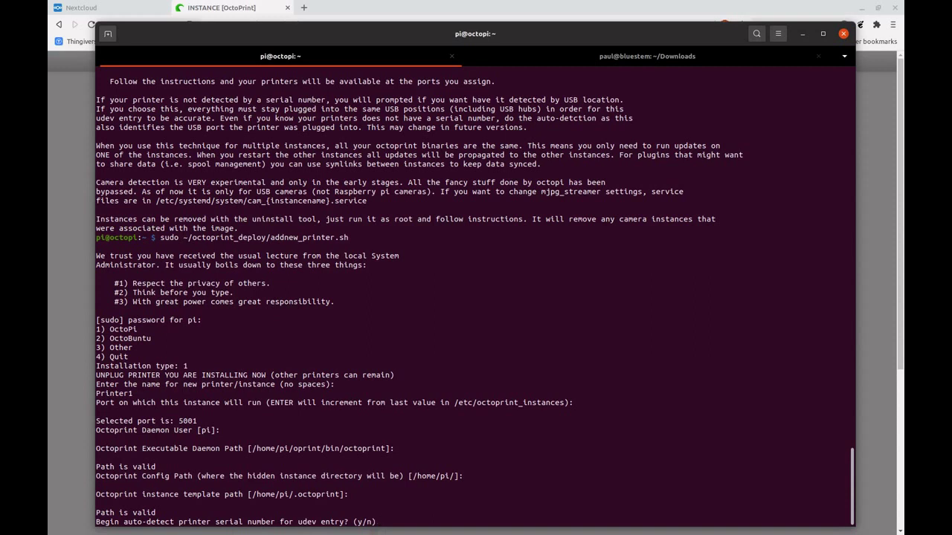
type("y")
key("Return")
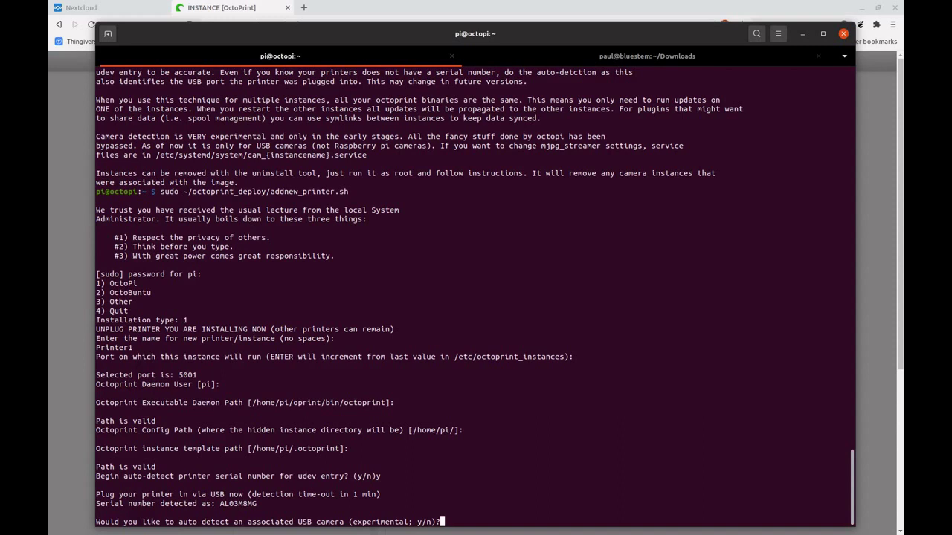
Step: Answer yes to camera auto-detection so the USB camera is found and assigned port 8001
type("y")
key("Return")
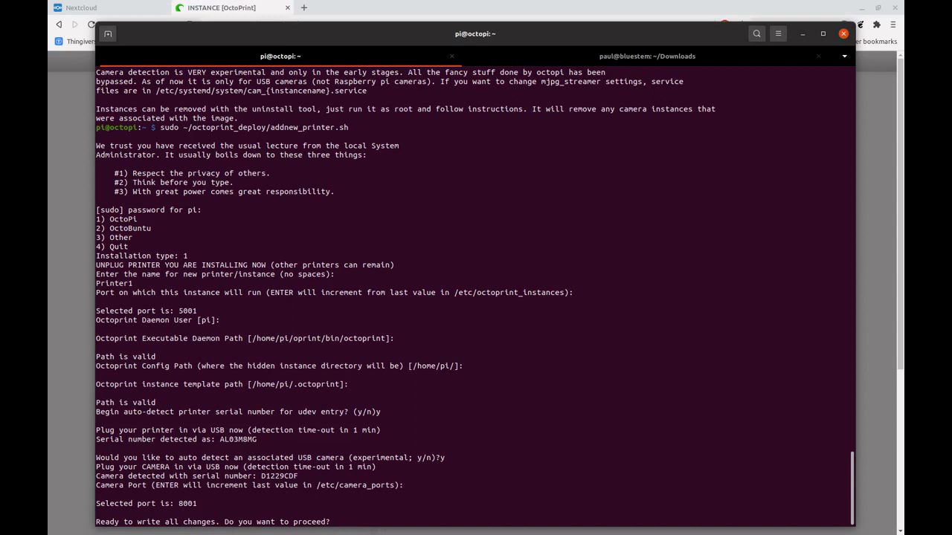
Step: Confirm writing the changes, then highlight the created Printer1.service and cam_Printer1.service paths
type("y")
key("Return")
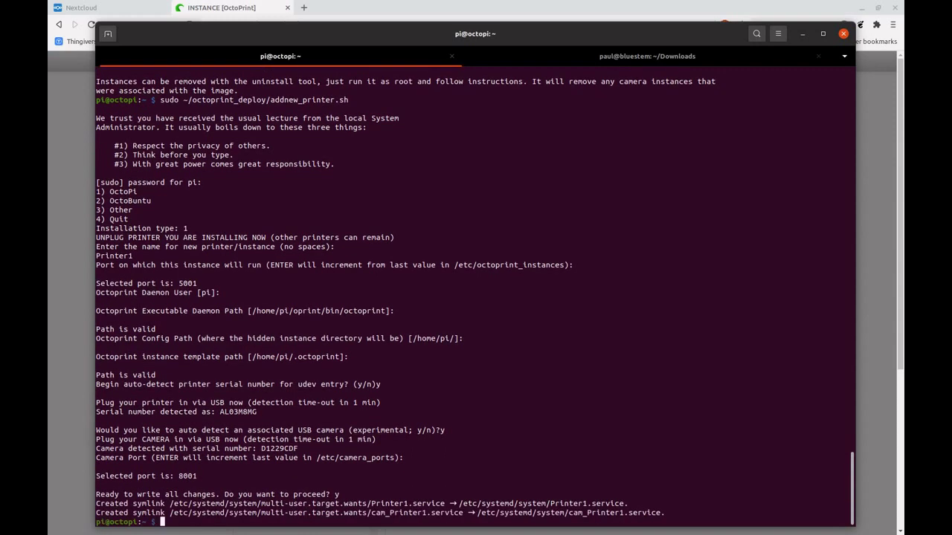
left_click_drag(458, 504, 626, 503)
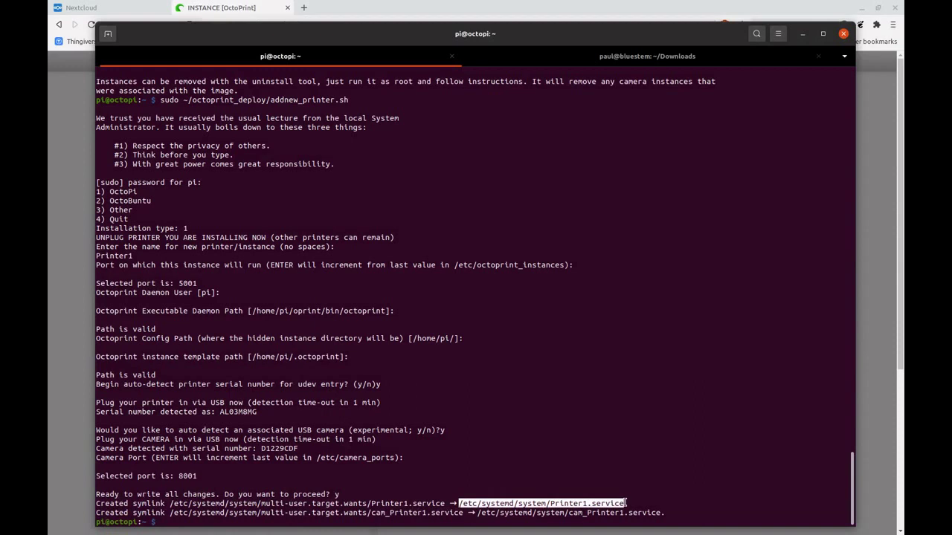
left_click(641, 501)
left_click_drag(476, 513, 661, 508)
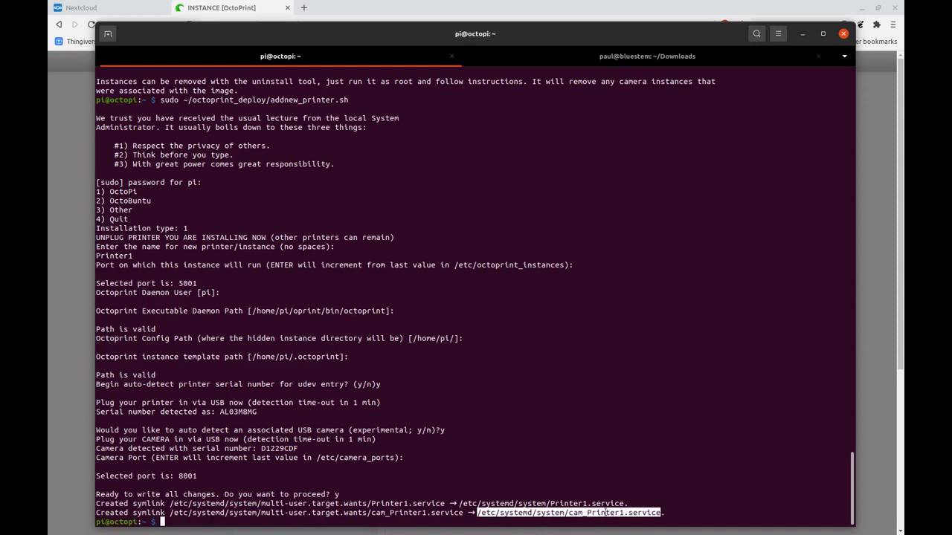
left_click(591, 460)
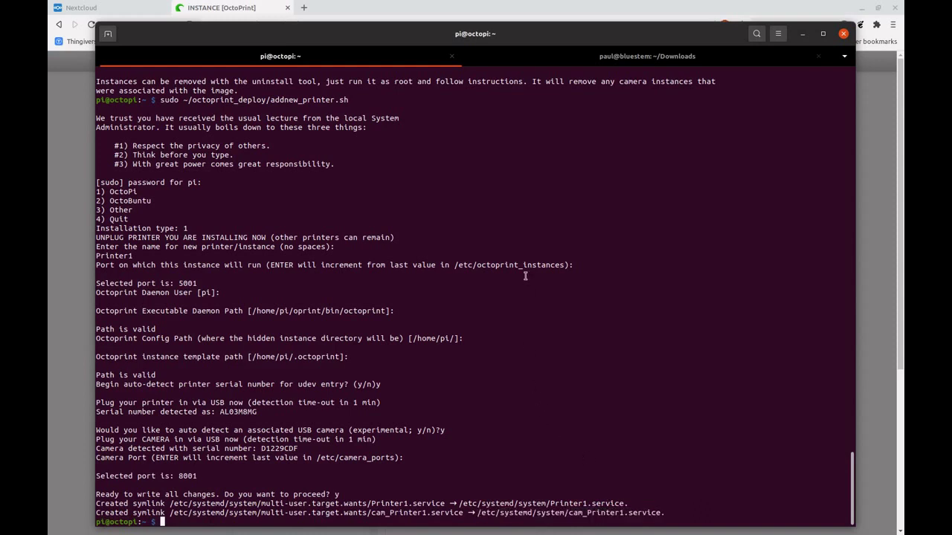
Step: In Brave, change the address port to open octopi.local:5001
left_click(411, 7)
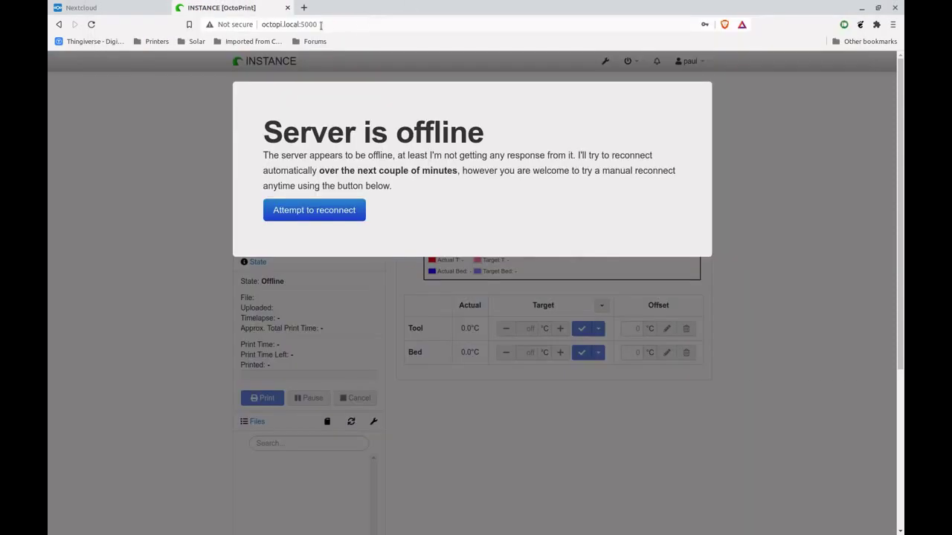
left_click(321, 24)
left_click(338, 22)
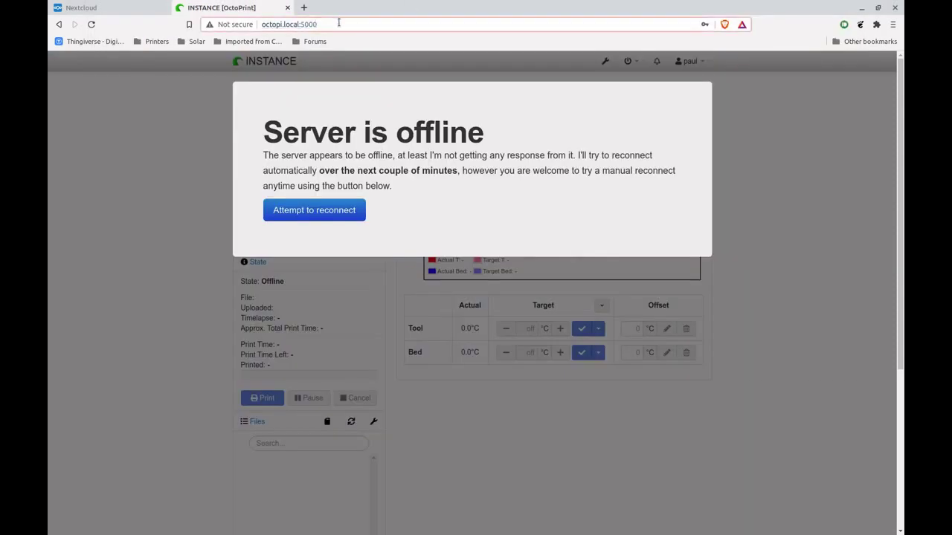
key("BackSpace")
type("1")
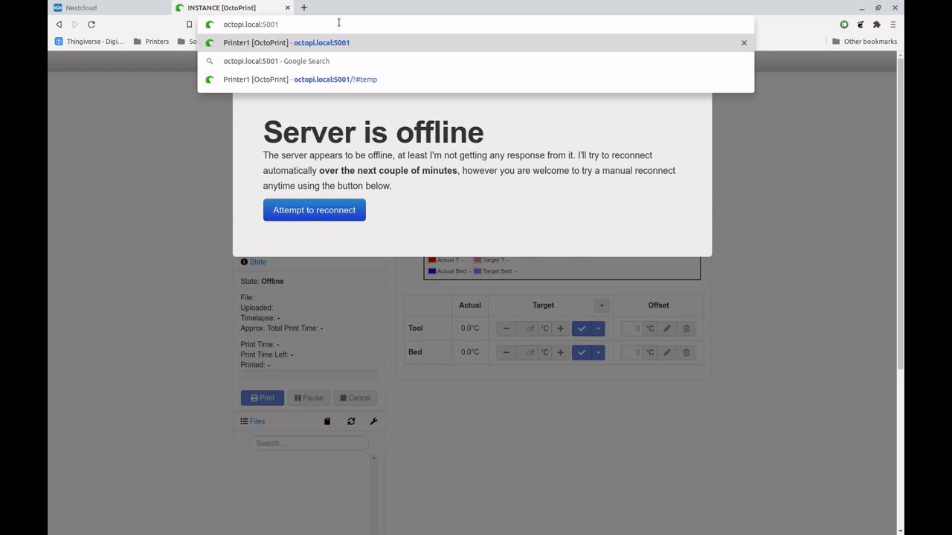
key("Return")
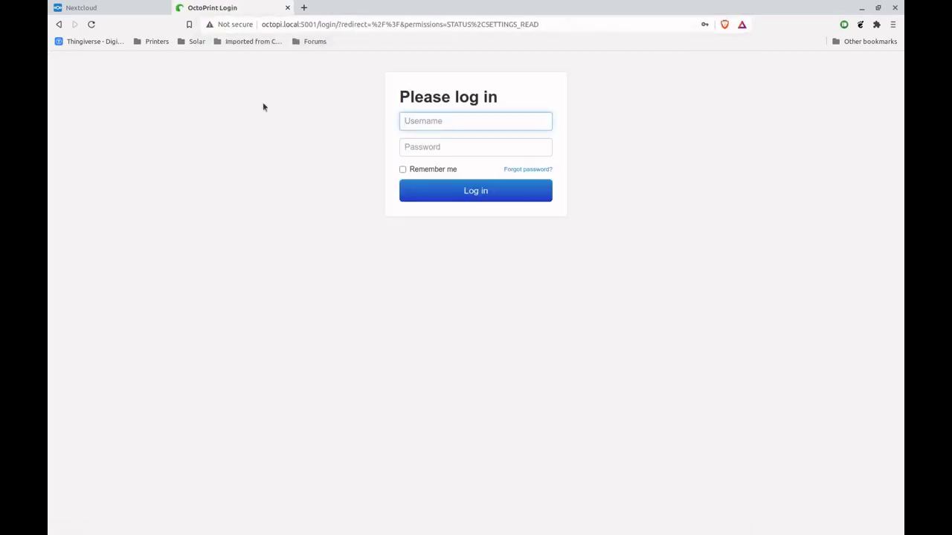
Step: Log in to the Printer1 instance with the saved username and password
left_click(461, 122)
left_click(447, 143)
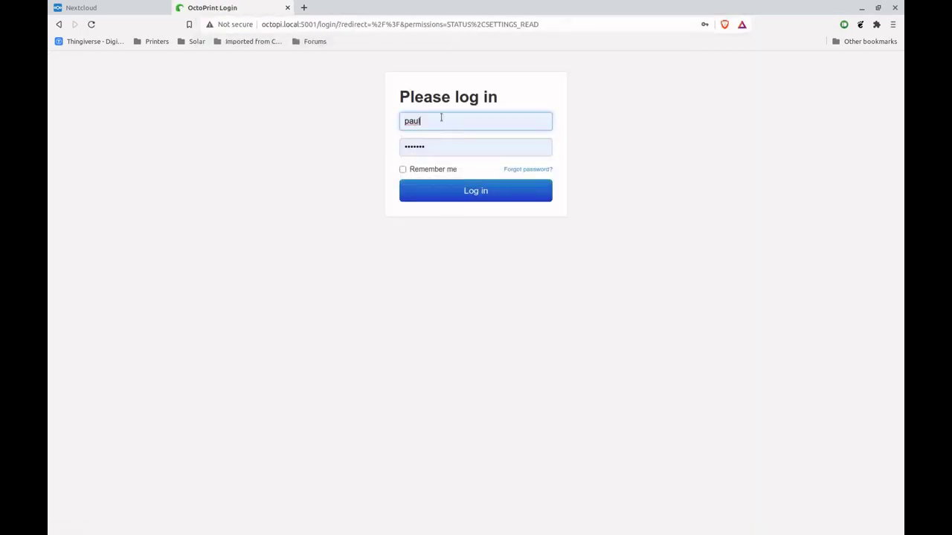
left_click(445, 192)
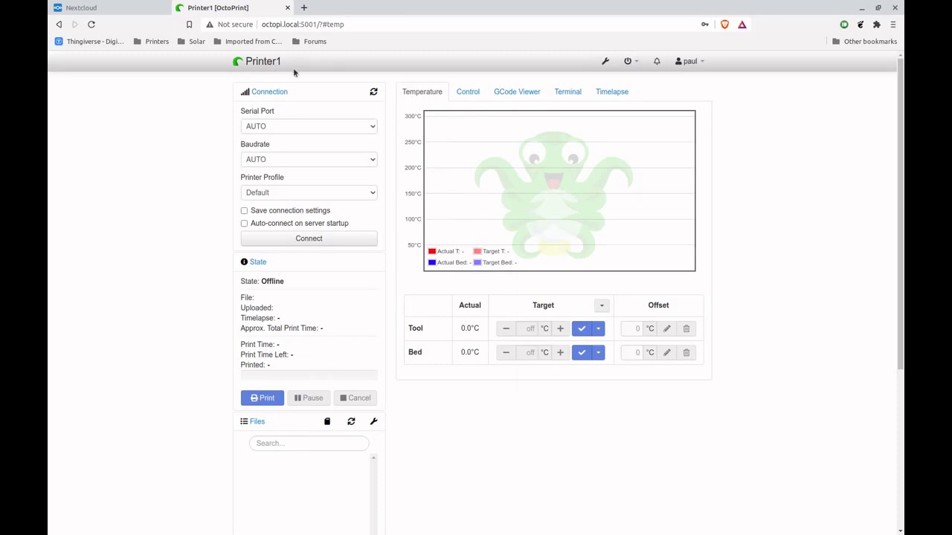
Step: Connect Printer1 on /dev/octo_Printer1 with auto-connect on server startup enabled
left_click(335, 129)
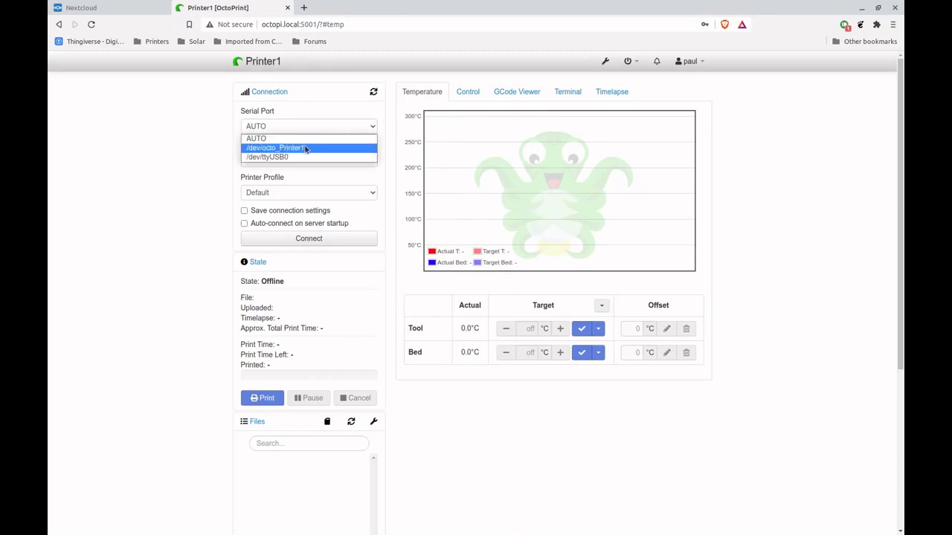
left_click(305, 149)
left_click(268, 226)
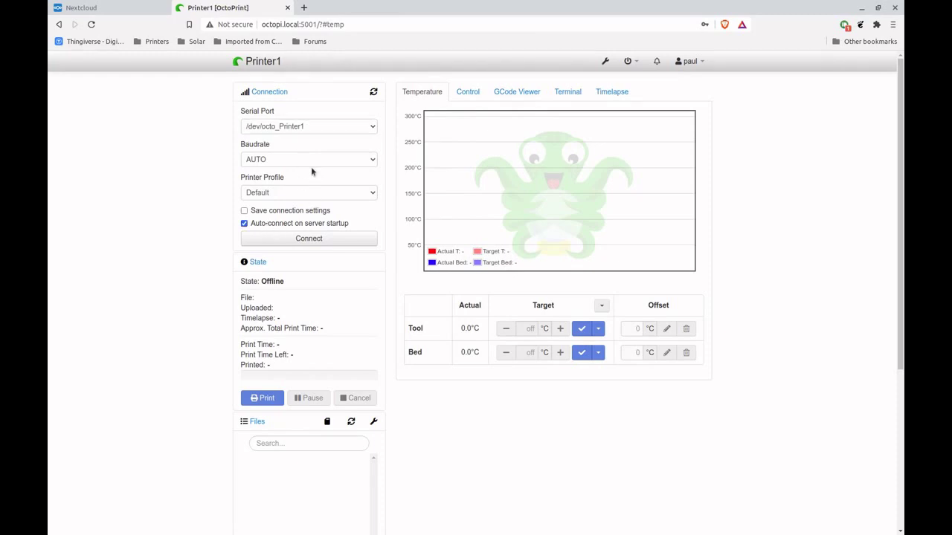
left_click(309, 238)
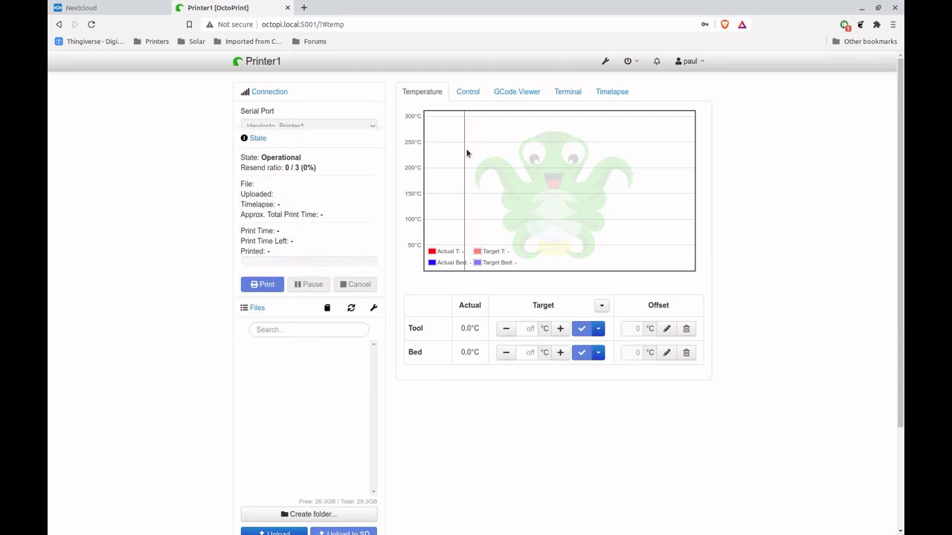
Step: Review the Terminal tab log for the Marlin firmware capability responses
left_click(561, 92)
scroll(550, 201, "down", 1)
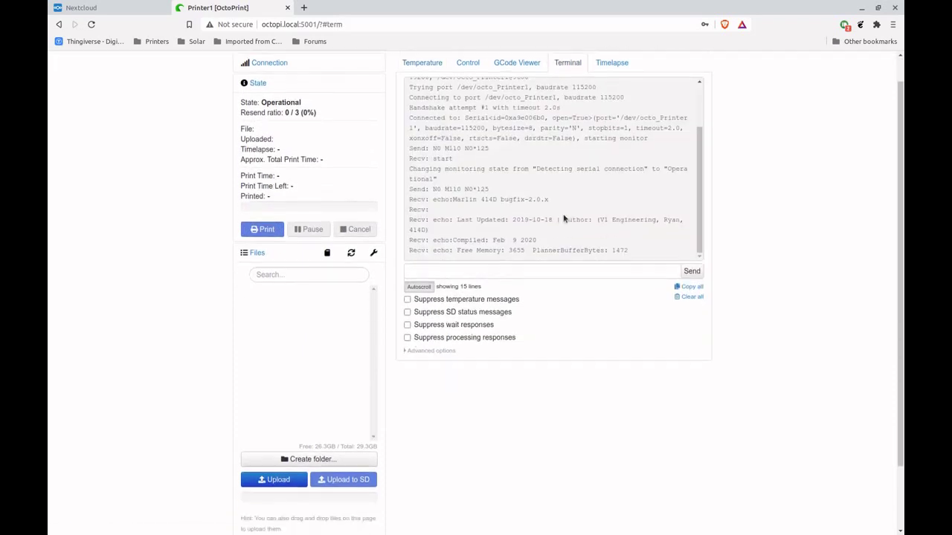
scroll(756, 192, "up", 1)
scroll(576, 166, "down", 1)
scroll(624, 160, "up", 3)
scroll(713, 170, "up", 1)
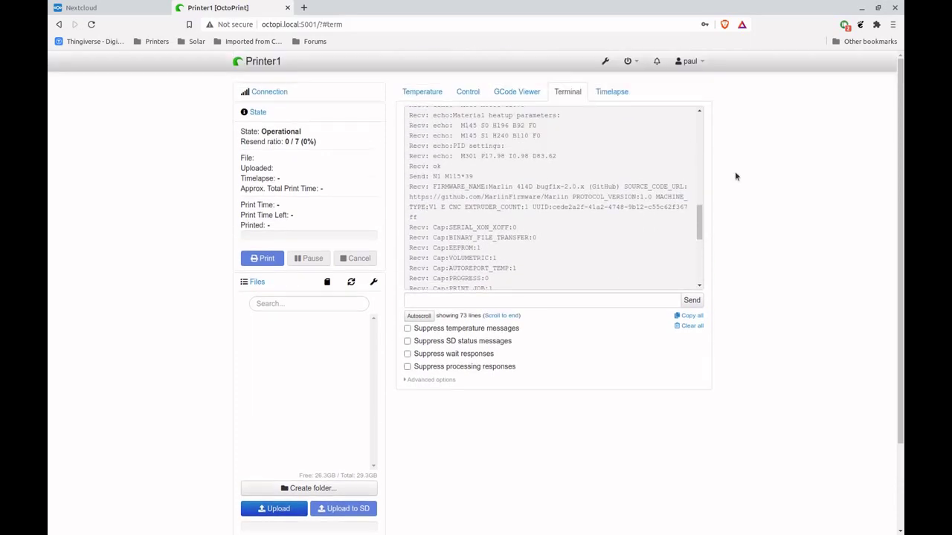
scroll(735, 177, "down", 2)
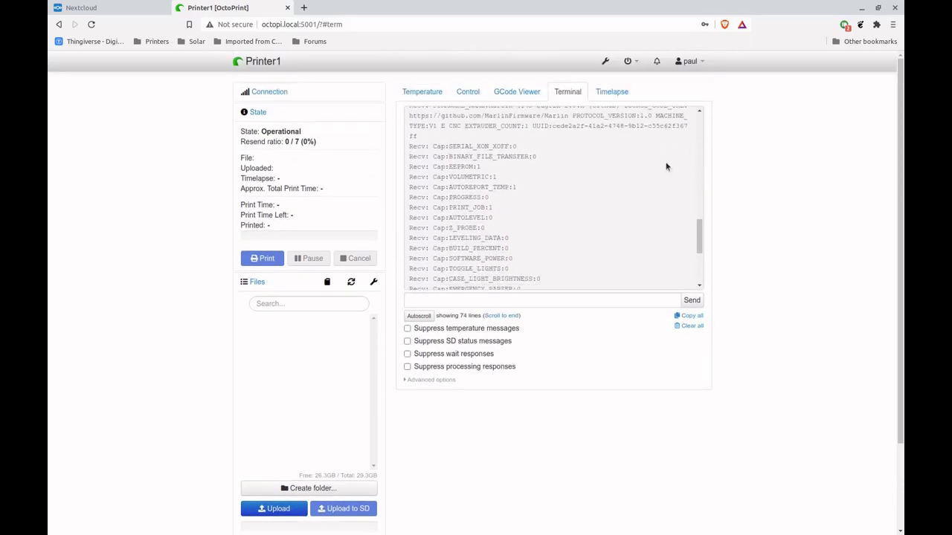
left_click(604, 61)
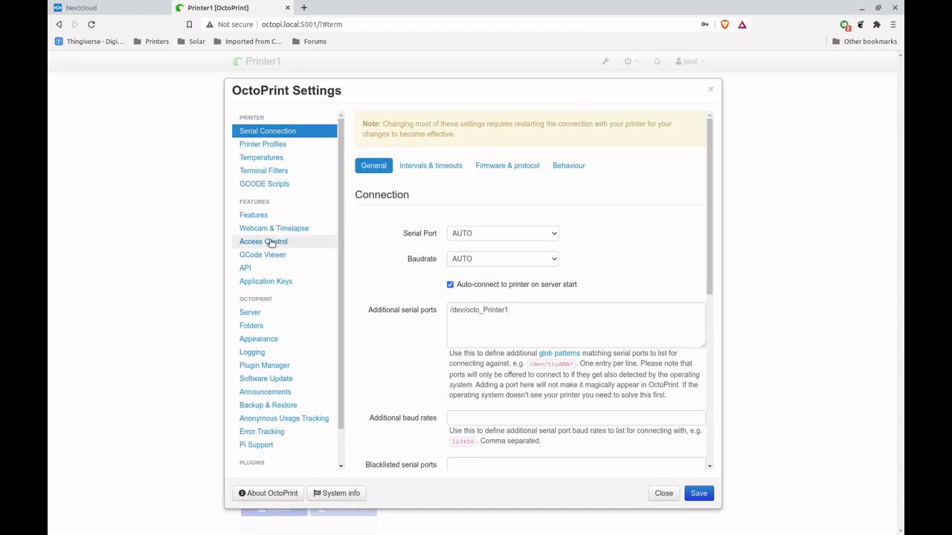
left_click(272, 229)
left_click(471, 175)
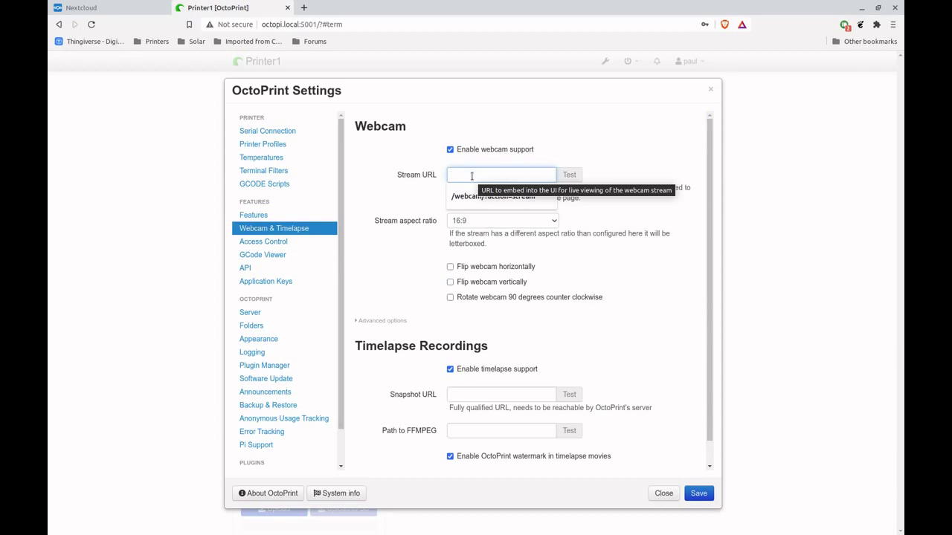
type("http://d")
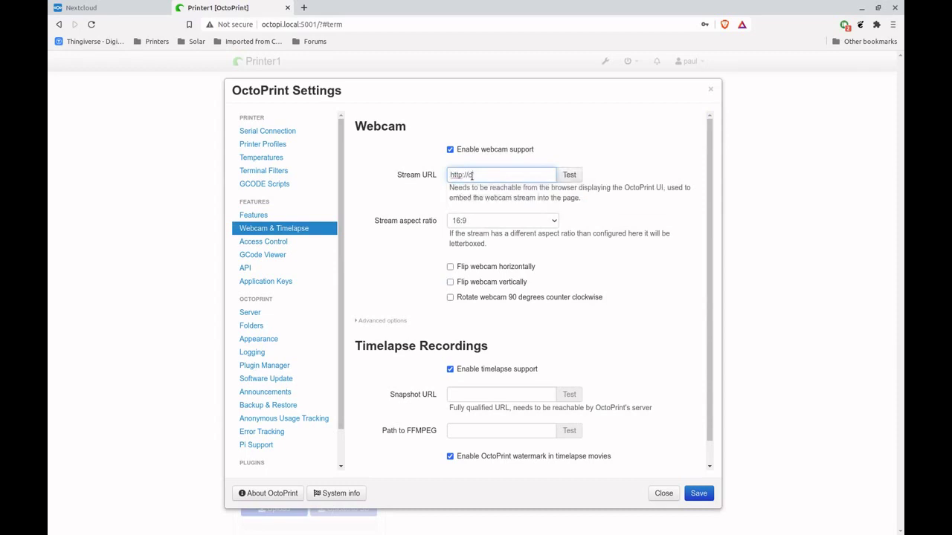
type("ctopi/")
key("BackSpace")
type(".local:8001?action=stream")
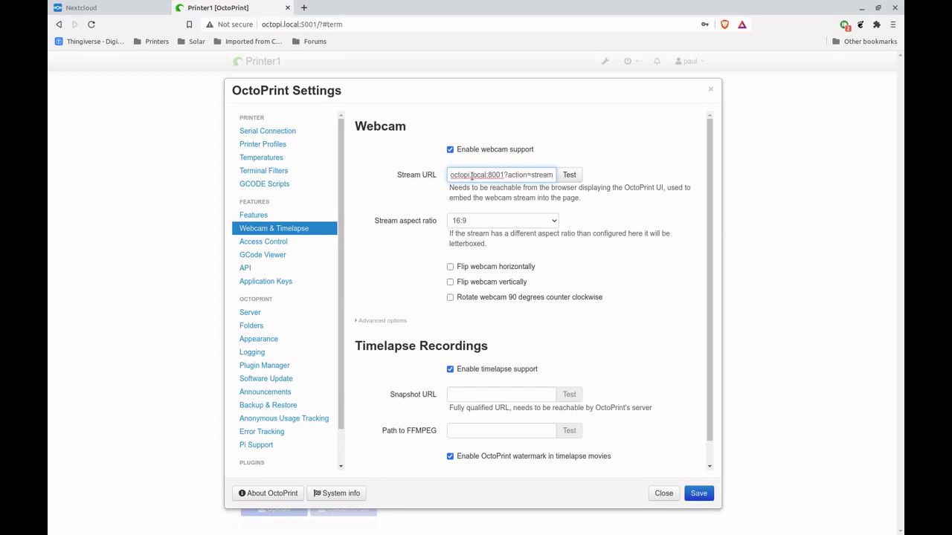
Step: Test the stream URL shows the live camera image, then save the settings
left_click(568, 175)
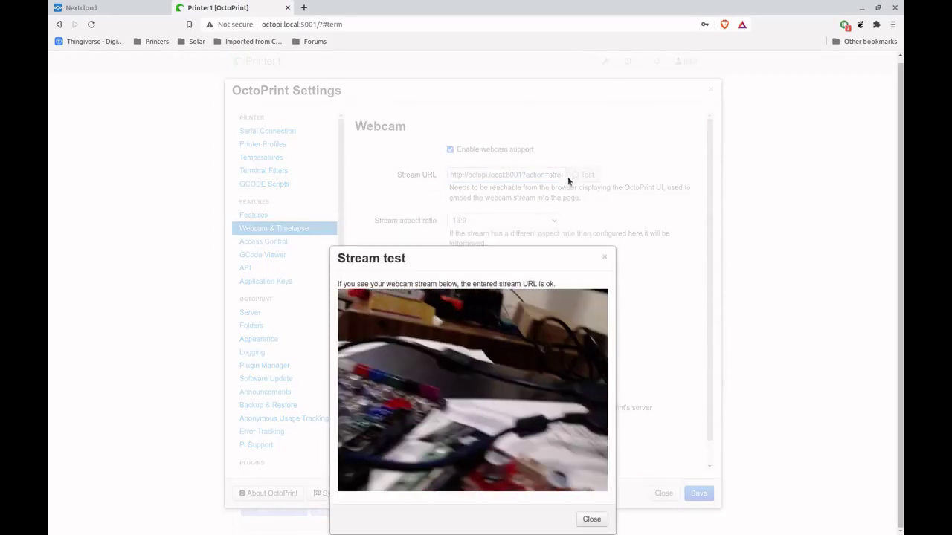
left_click(591, 519)
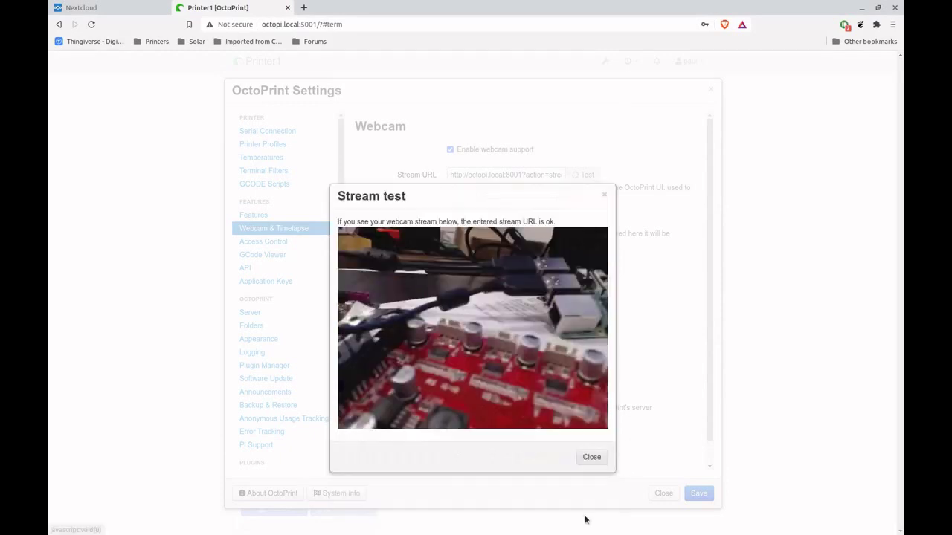
left_click(697, 494)
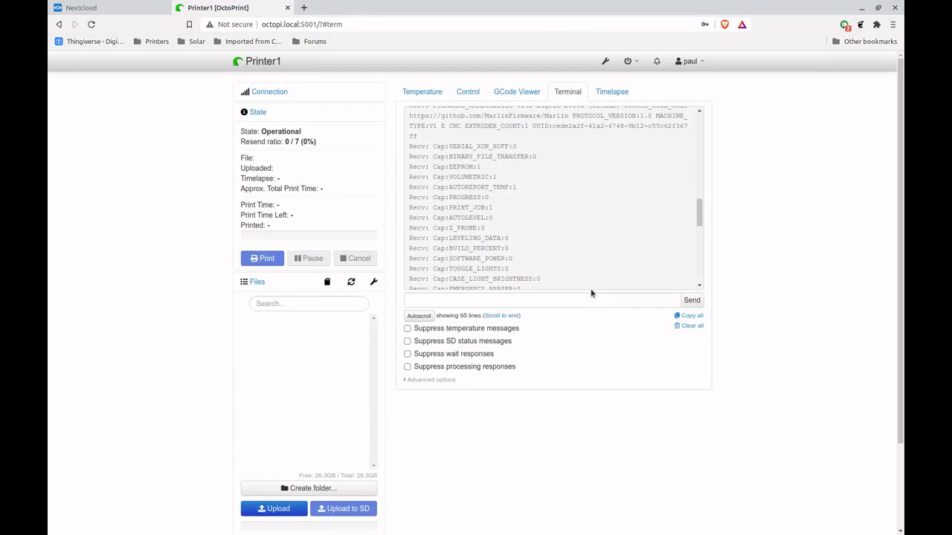
Step: In the terminal, list /dev to confirm octo_Printer1 and cam_Printer1 exist, then cd home
key("super")
left_click(297, 351)
type("cd /dev")
key("Return")
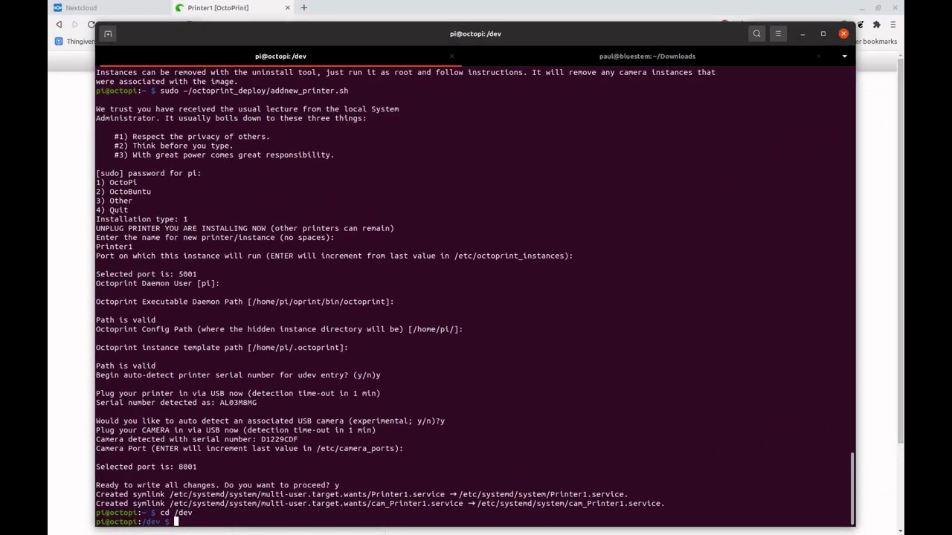
type("ls")
key("Return")
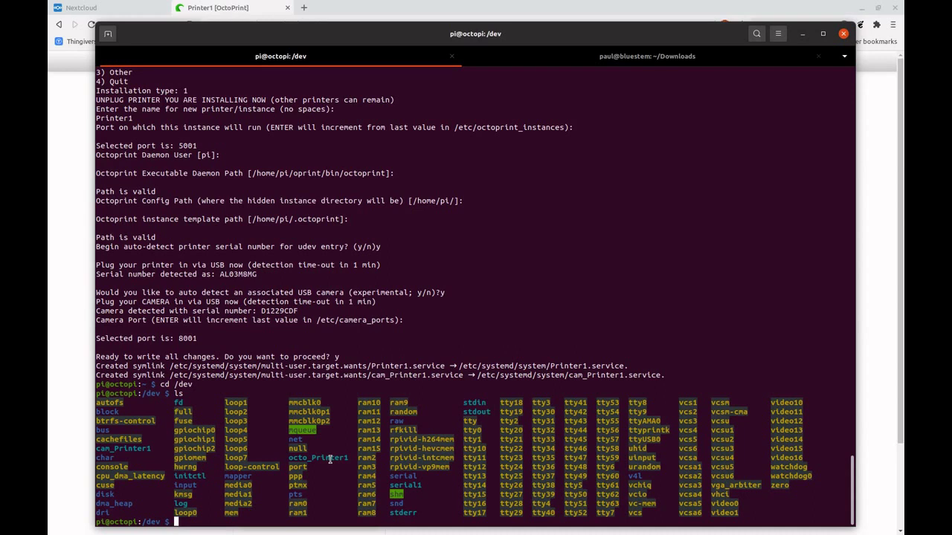
type("cd")
key("Return")
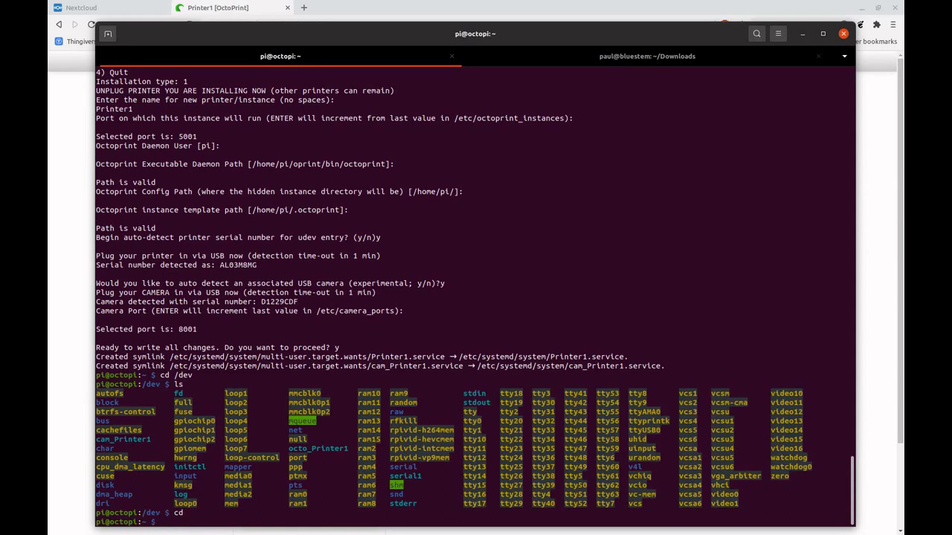
Step: Rerun addnew_printer.sh with OctoPi installation type 1 and instance name Printer2
type("more README.txt")
key("Up")
key("Up")
key("Up")
key("Up")
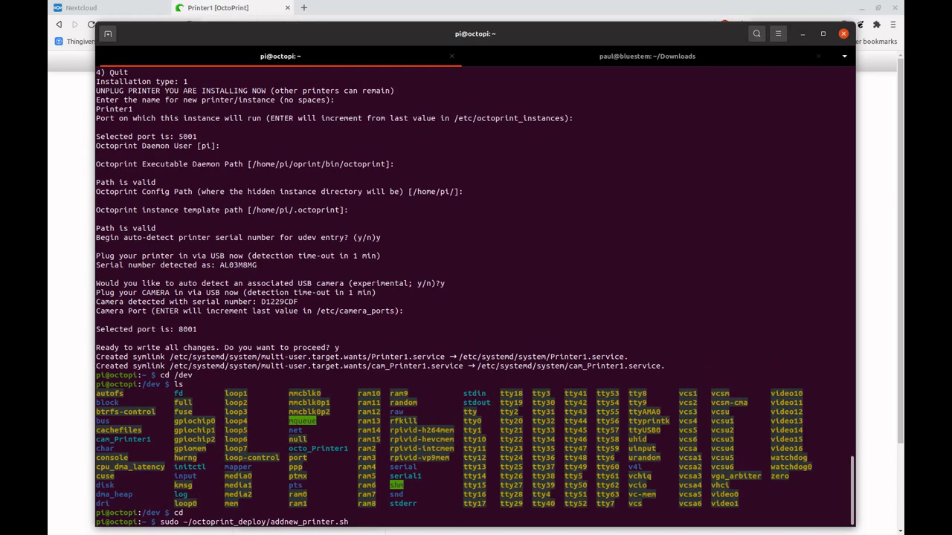
key("Return")
type("1")
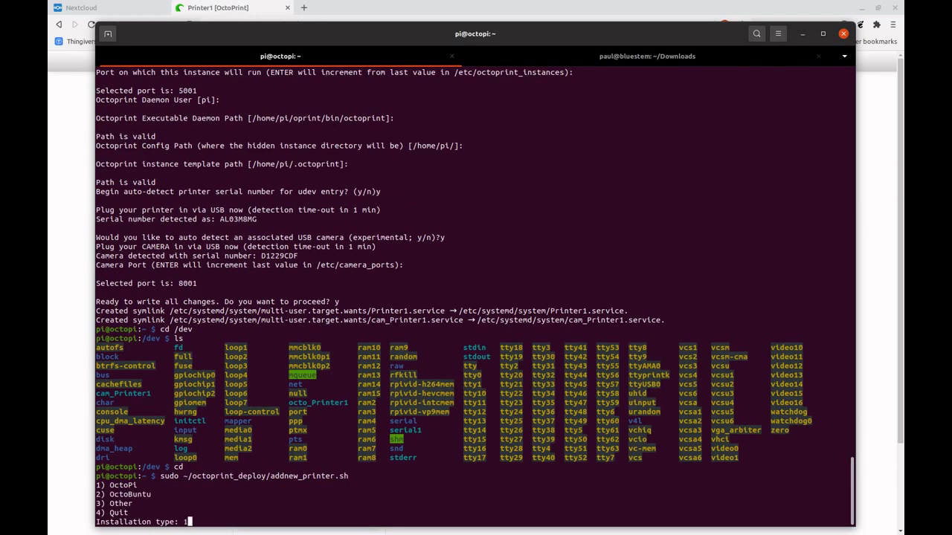
key("Return")
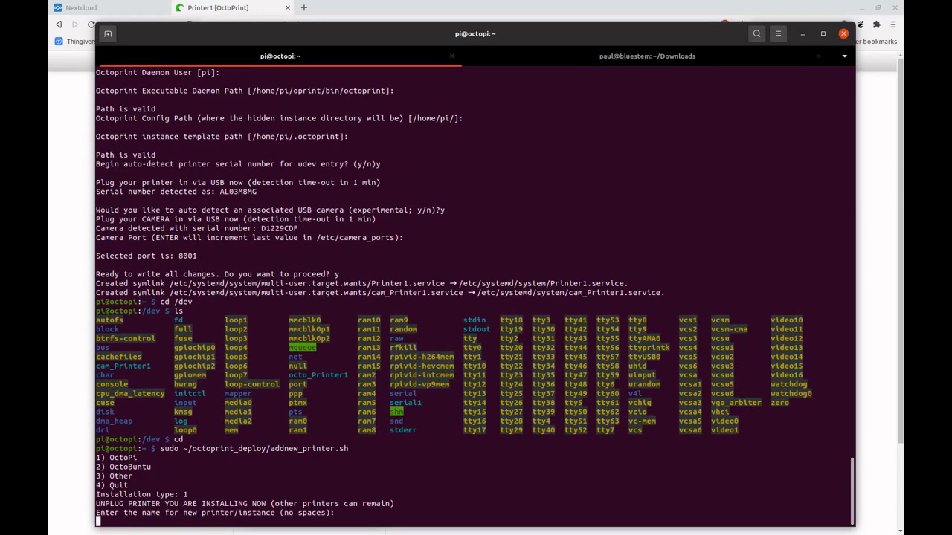
type("Printer2")
key("Return")
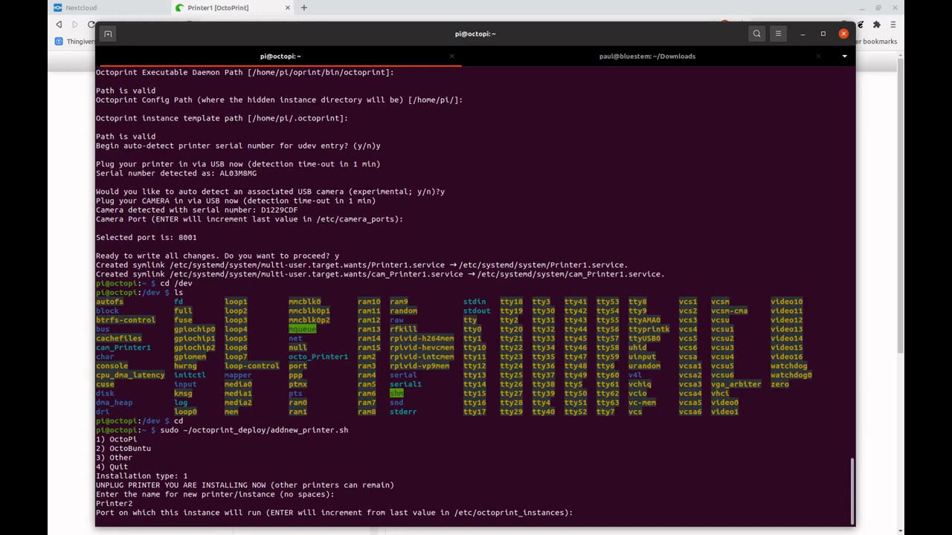
Step: Accept port 5002, user pi and default paths, skip the camera, and proceed with the changes
key("Return")
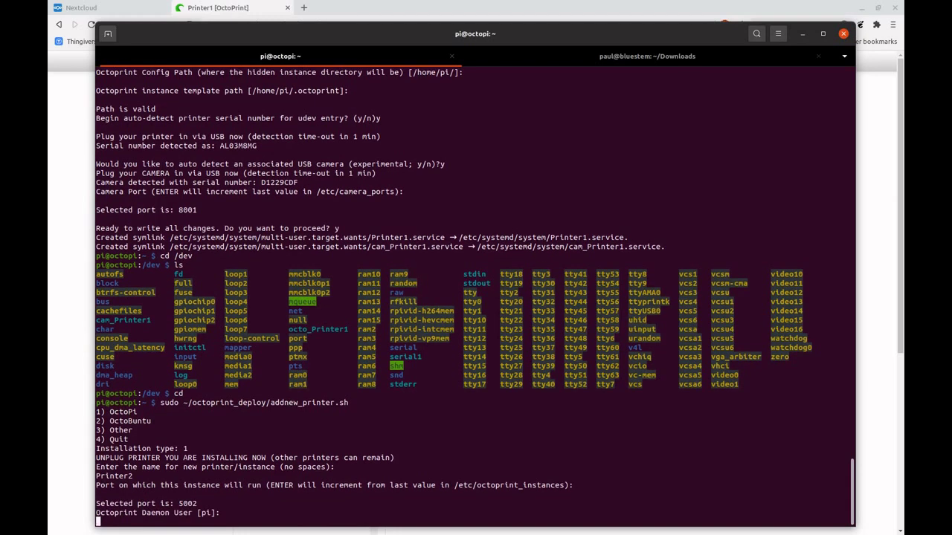
key("Return")
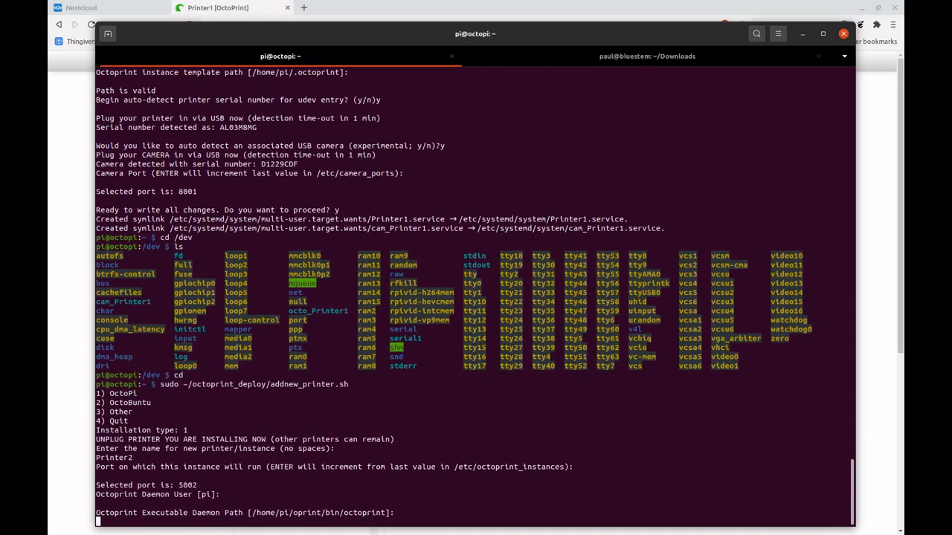
key("Return")
key("Return")
key("Return")
key("Return")
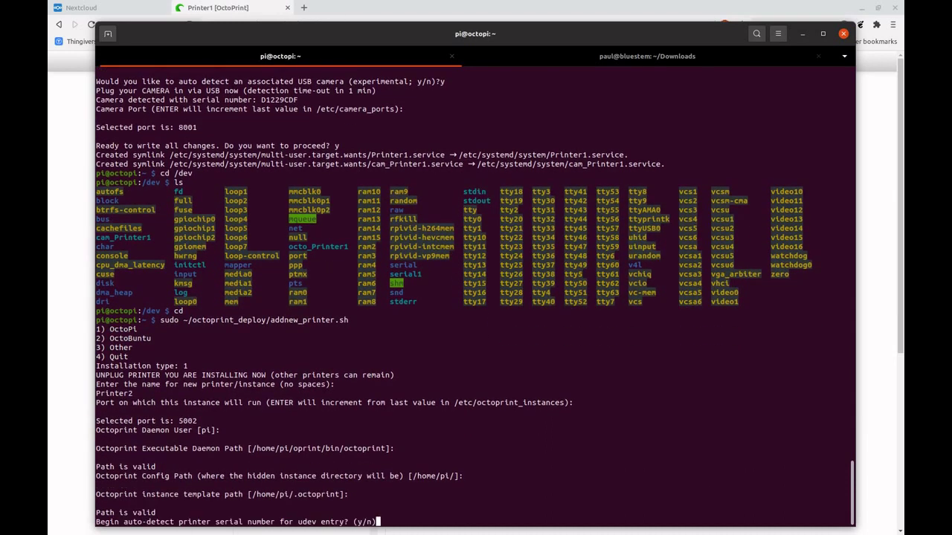
type("y")
key("Return")
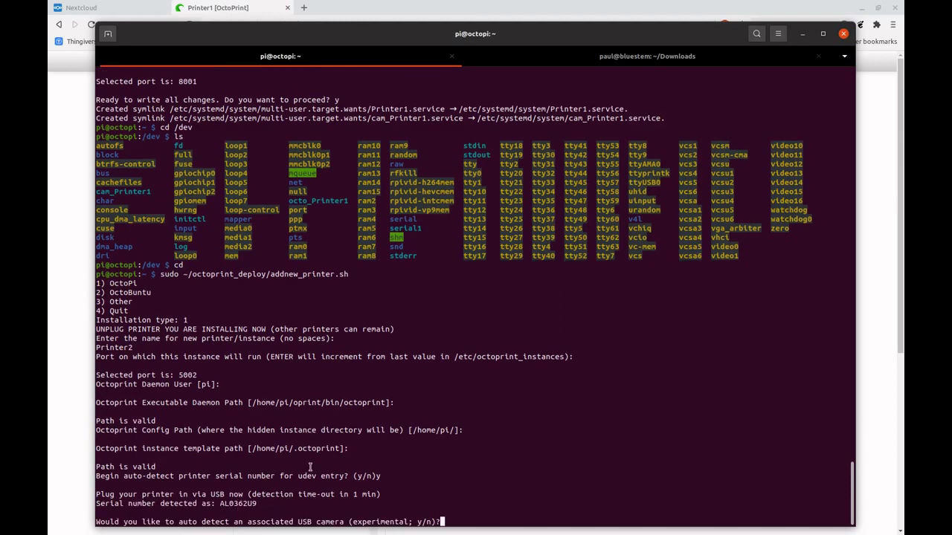
type("n")
key("Return")
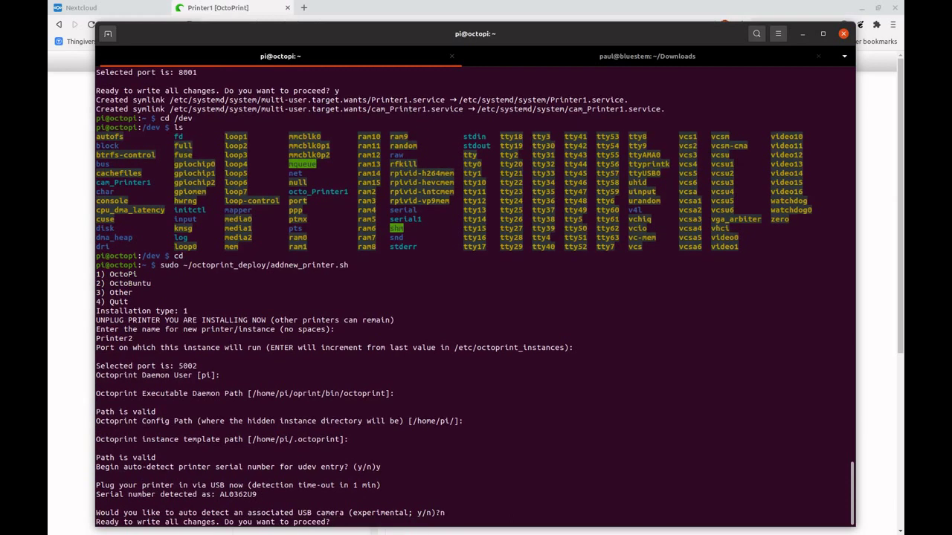
type("y")
key("Return")
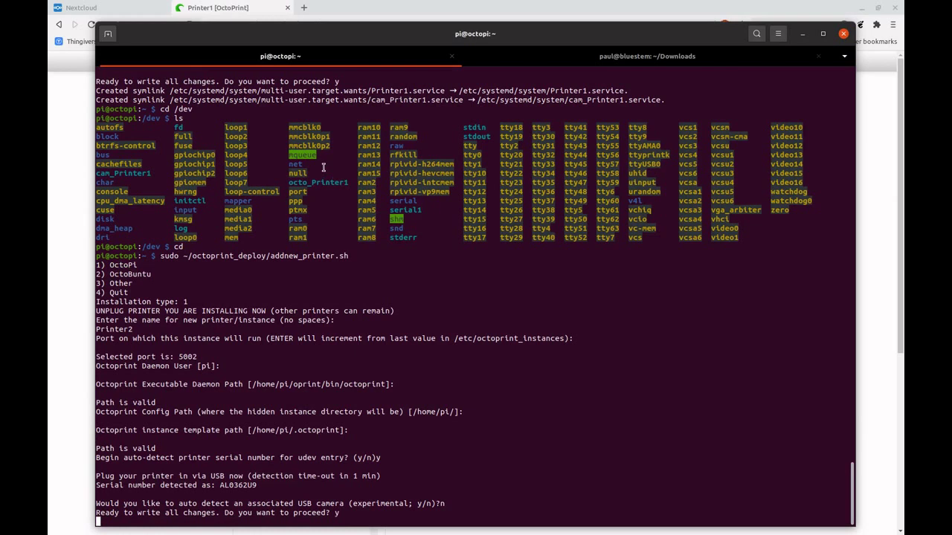
Step: Open octopi.local:5002 in a new browser tab
left_click(342, 9)
left_click(303, 8)
left_click(327, 24)
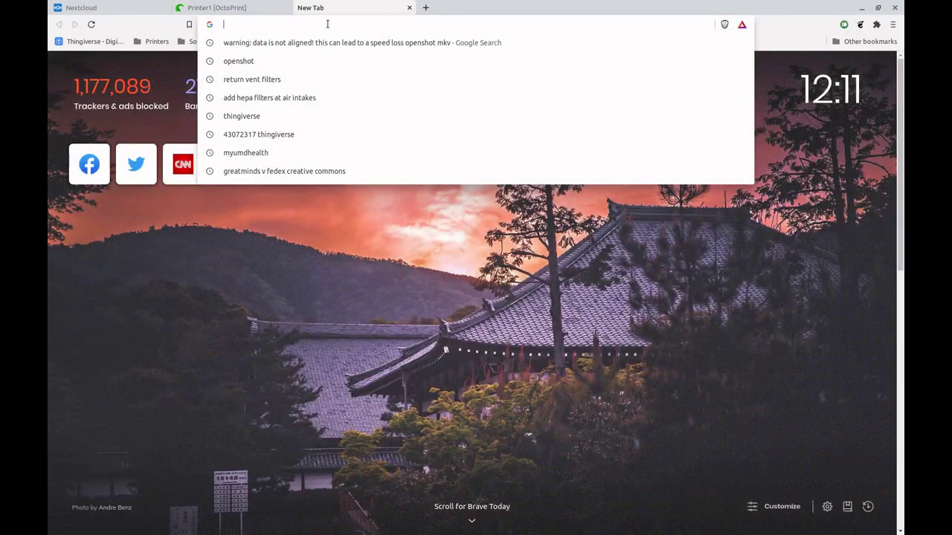
type("octopi.local:5001")
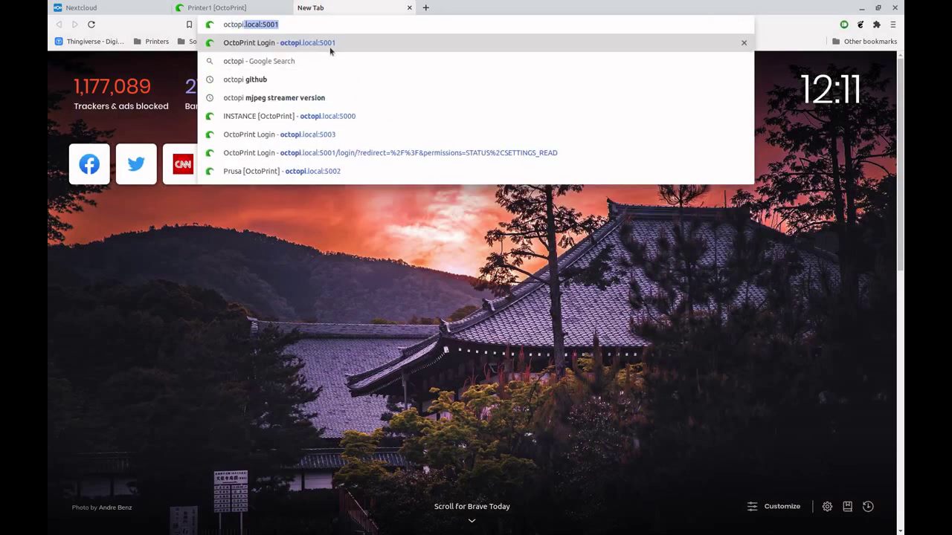
left_click(324, 170)
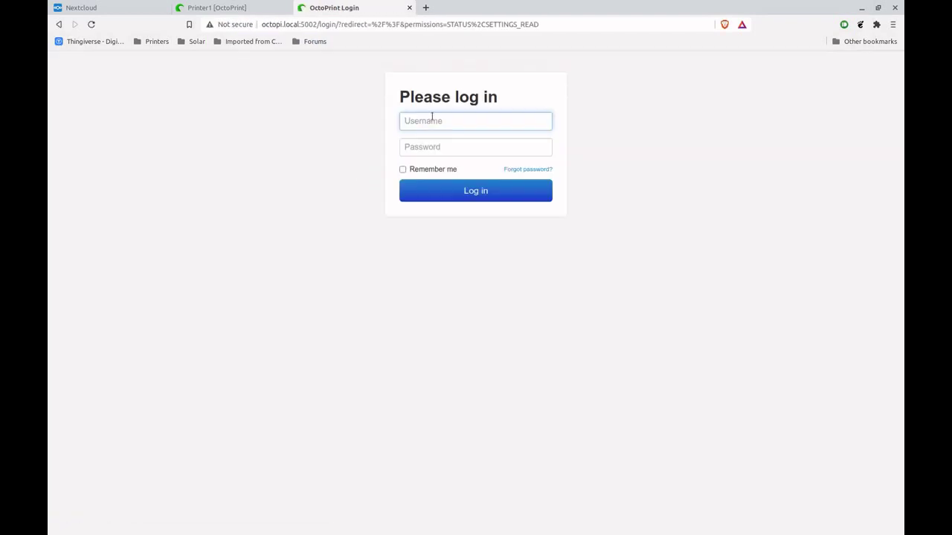
Step: Log in to Printer2 with the saved username and the account password
left_click(432, 120)
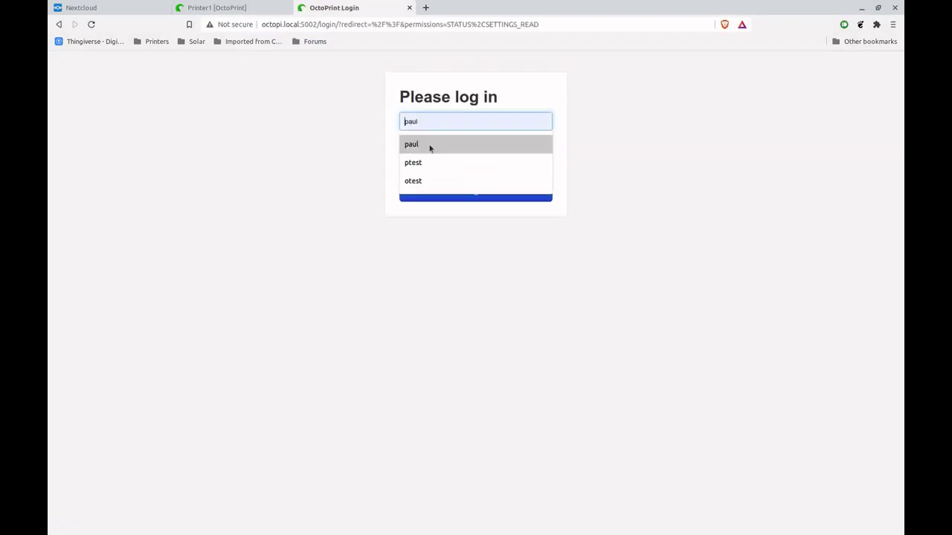
left_click(429, 147)
left_click(434, 145)
type("••••")
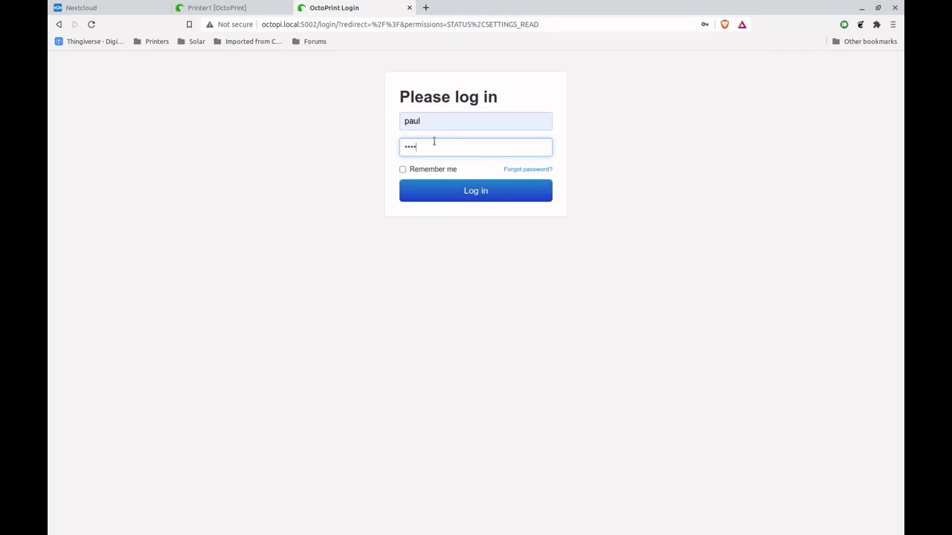
key("BackSpace")
key("BackSpace")
key("BackSpace")
key("BackSpace")
type("•••••••")
key("Return")
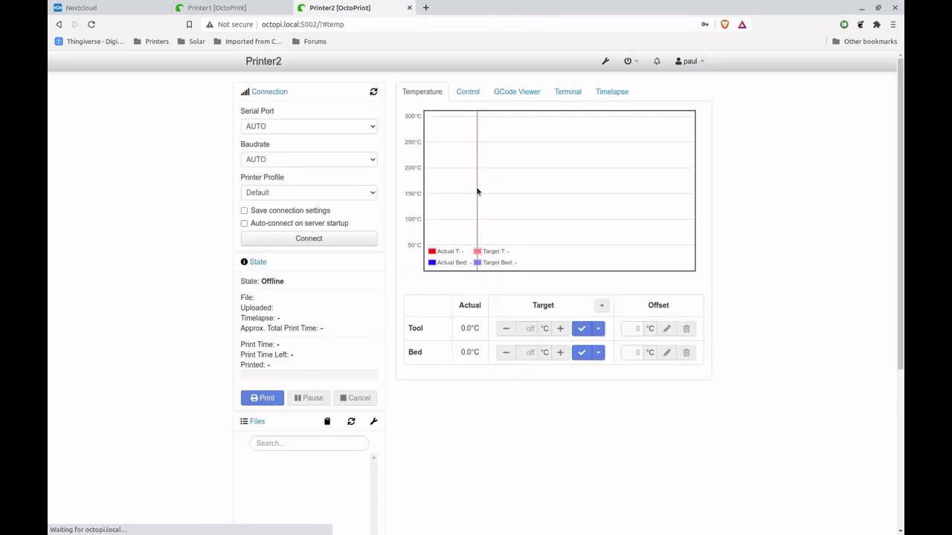
Step: Connect via /dev/octo_Printer2 with connection settings saved, and view the Terminal log
left_click(318, 126)
left_click(306, 148)
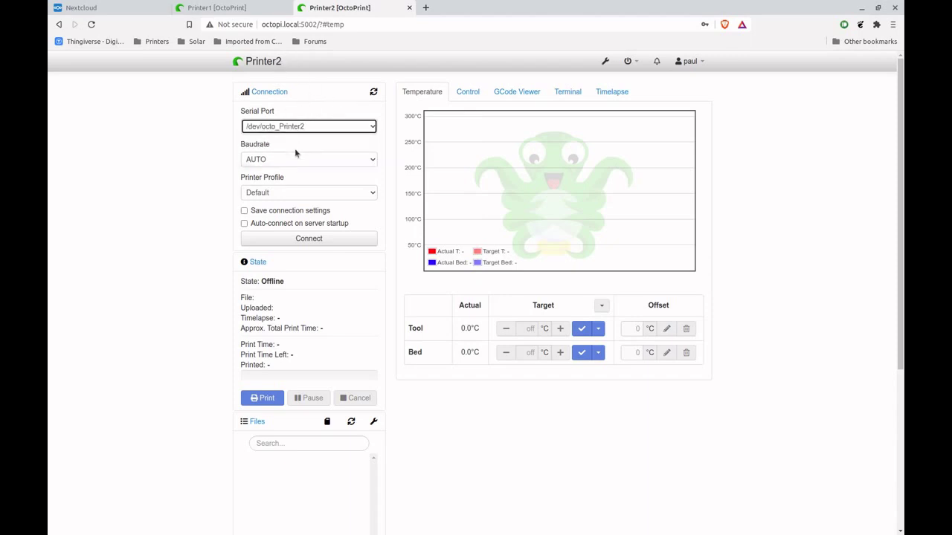
left_click(270, 212)
left_click(310, 239)
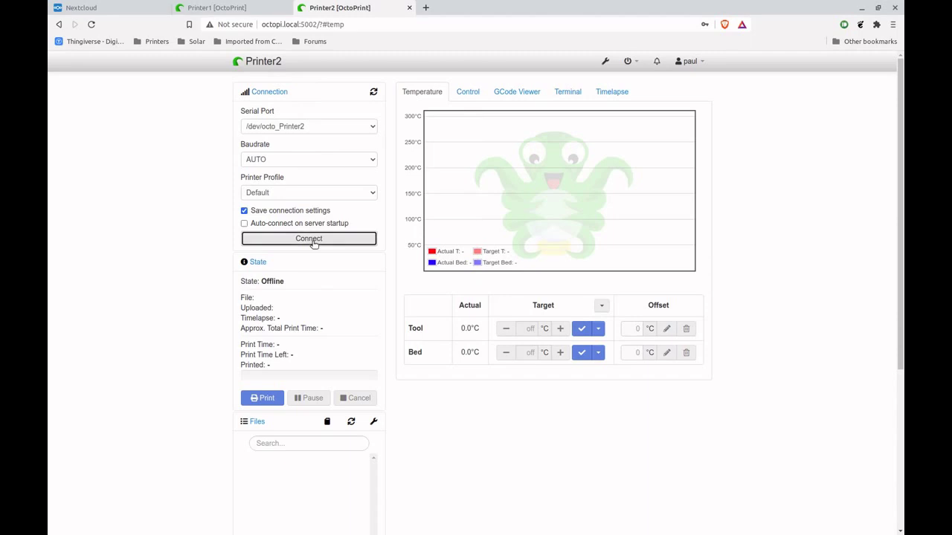
left_click(572, 94)
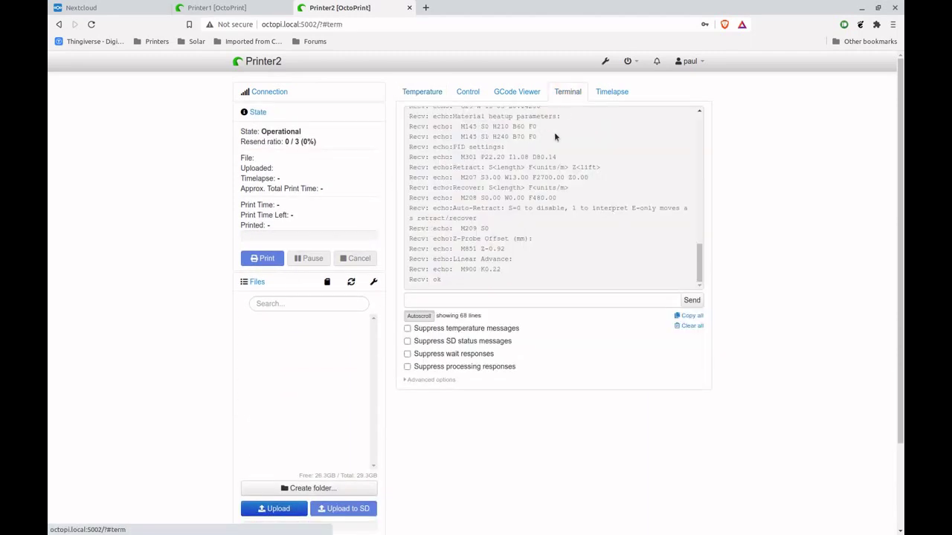
left_click(606, 61)
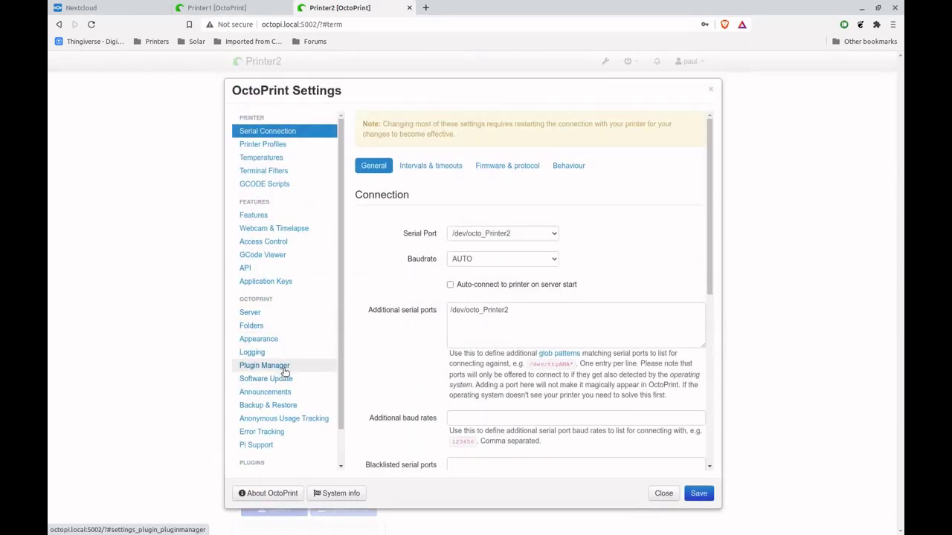
left_click(282, 365)
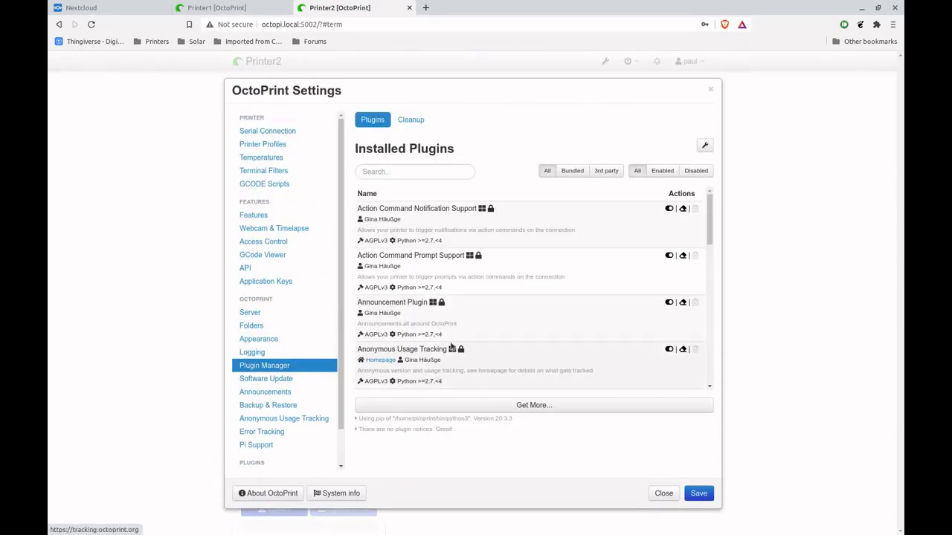
left_click(663, 492)
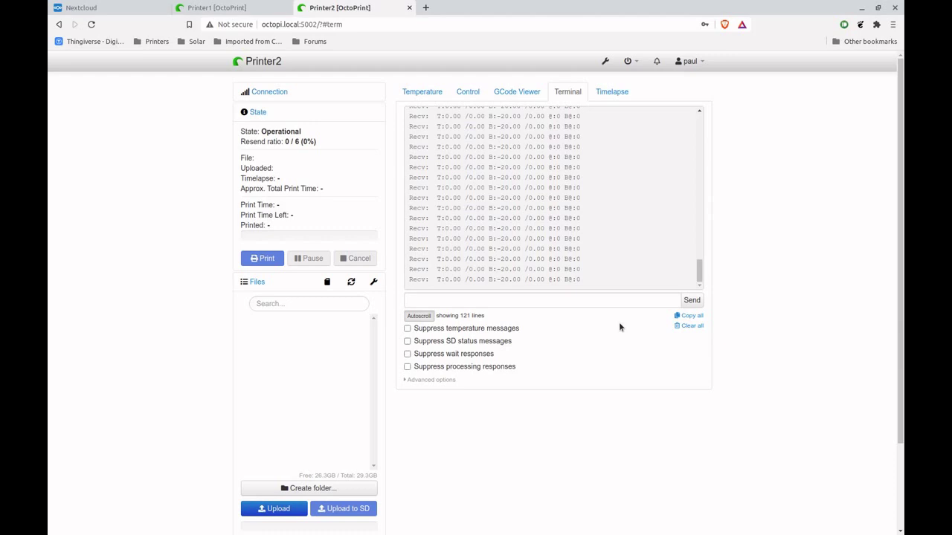
Step: In the terminal, enter the octoprint_deploy folder and list its files
key("super")
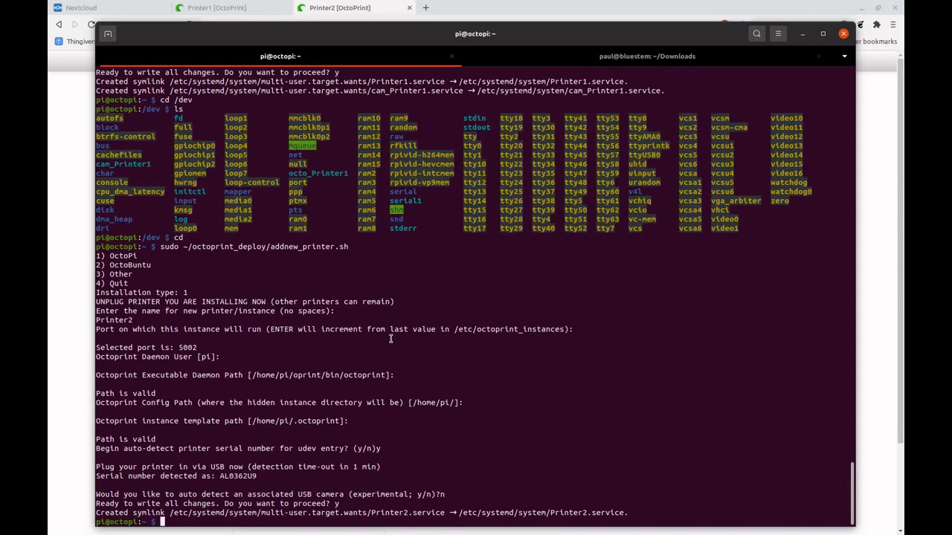
type("cd o")
key("Tab")
key("Return")
type("ls")
key("Return")
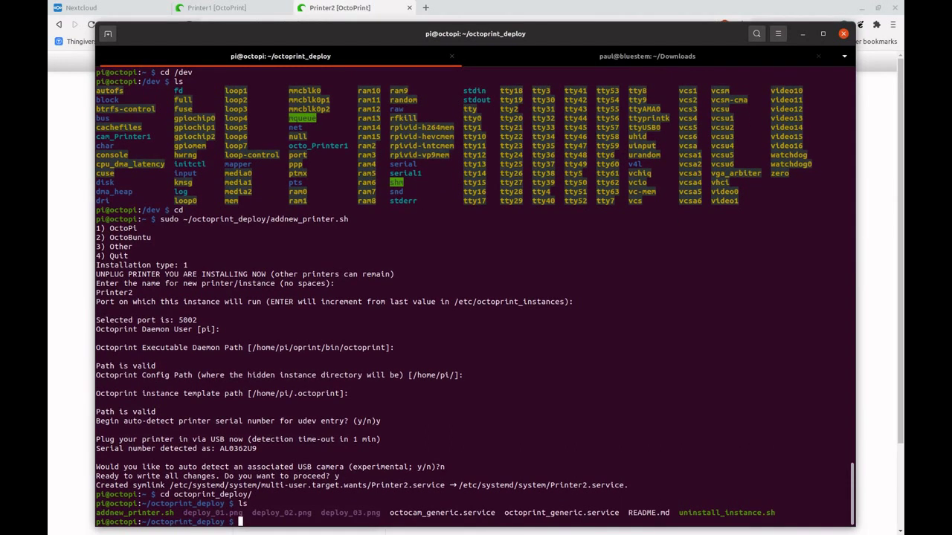
Step: Open addnew_printer.sh in vi and scroll to the UDEV serial-number detection loop
type("vi octo")
key("BackSpace")
key("BackSpace")
key("BackSpace")
key("BackSpace")
type("a")
key("Tab")
key("Return")
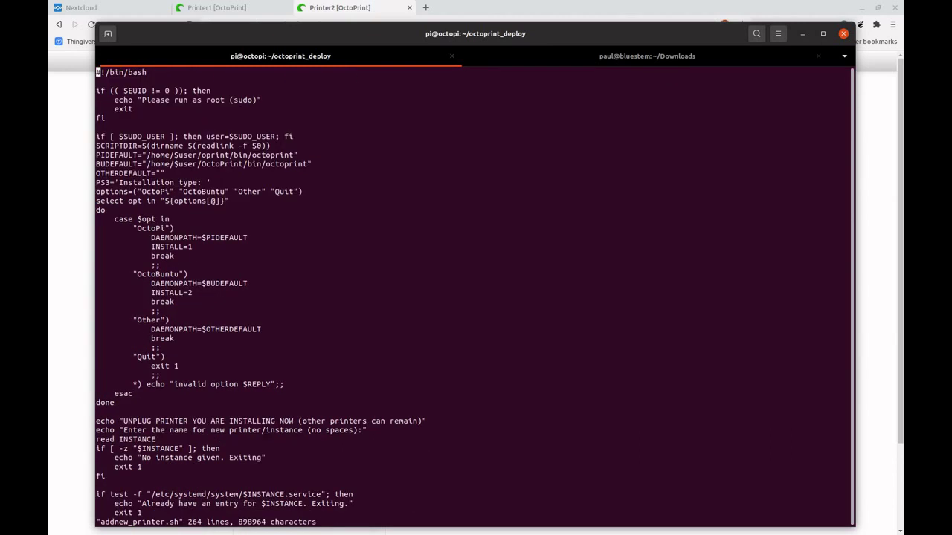
key("ctrl+f")
key("Down")
key("Down")
key("Down")
key("Down")
key("Down")
key("Down")
key("Down")
key("Down")
key("Down")
key("Down")
key("Down")
key("Down")
key("Down")
key("Down")
key("Down")
key("Down")
key("Down")
key("Down")
key("Down")
key("Down")
key("Down")
key("Right")
key("Right")
key("Right")
key("Right")
key("Down")
key("Down")
key("Down")
key("Down")
key("Down")
key("Down")
key("Down")
key("Down")
key("Down")
key("Down")
key("Down")
key("Down")
key("Down")
key("Down")
key("Down")
key("Down")
key("Down")
key("Down")
key("Down")
key("Down")
key("Down")
key("Down")
key("Down")
key("Down")
key("Down")
key("Down")
key("Down")
key("Down")
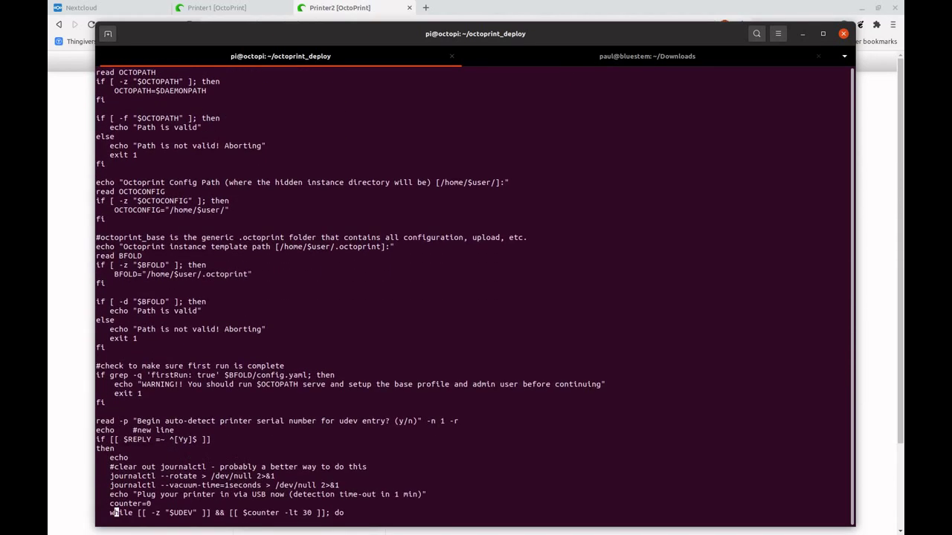
key("Down")
key("Down")
key("Down")
key("Down")
key("Down")
key("Down")
key("Down")
key("Down")
key("Down")
key("Up")
key("Up")
key("Up")
key("Up")
key("Up")
key("Up")
key("Up")
key("Up")
key("Up")
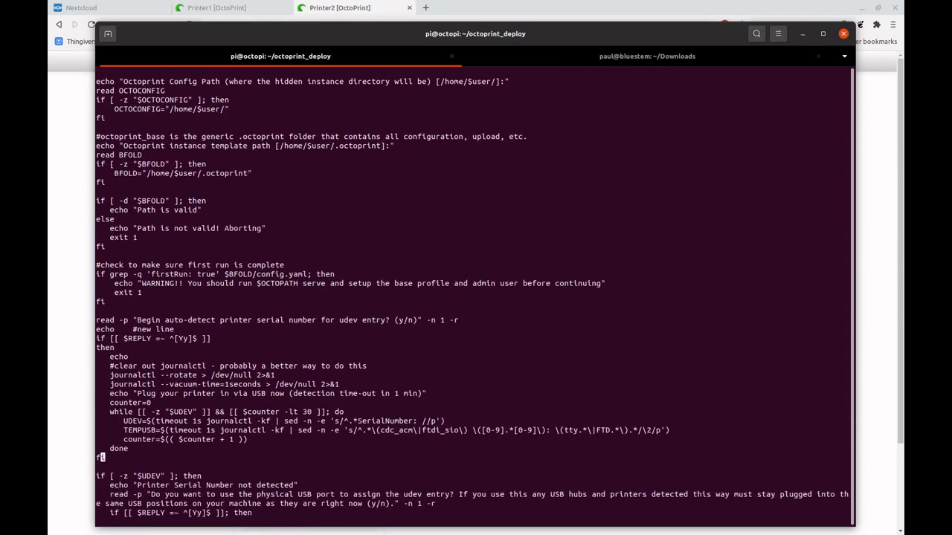
key("Right")
key("Right")
key("Right")
key("Right")
key("Right")
key("Right")
key("Right")
key("Right")
key("Right")
key("Right")
key("Right")
key("Right")
key("Right")
key("Right")
key("Right")
key("Right")
key("Right")
key("Right")
key("Right")
key("Right")
key("Right")
key("Right")
key("Right")
key("Right")
key("Right")
key("Right")
key("Right")
key("Right")
key("Right")
key("Right")
key("Right")
key("Right")
key("Right")
key("Right")
key("Right")
Step: Quit vi without saving with :q! and return to the home folder
type(":q!")
key("Return")
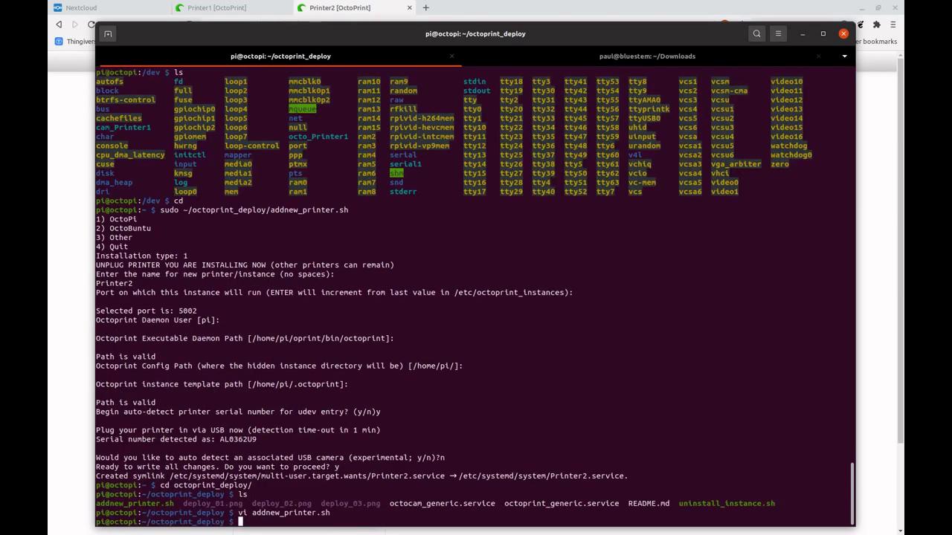
type("cd")
key("Return")
Step: Rerun addnew_printer.sh as OctoPi type 1, named Printer3fail on port 5003, with auto-detect
key("Up")
key("Up")
key("Up")
key("Up")
key("Up")
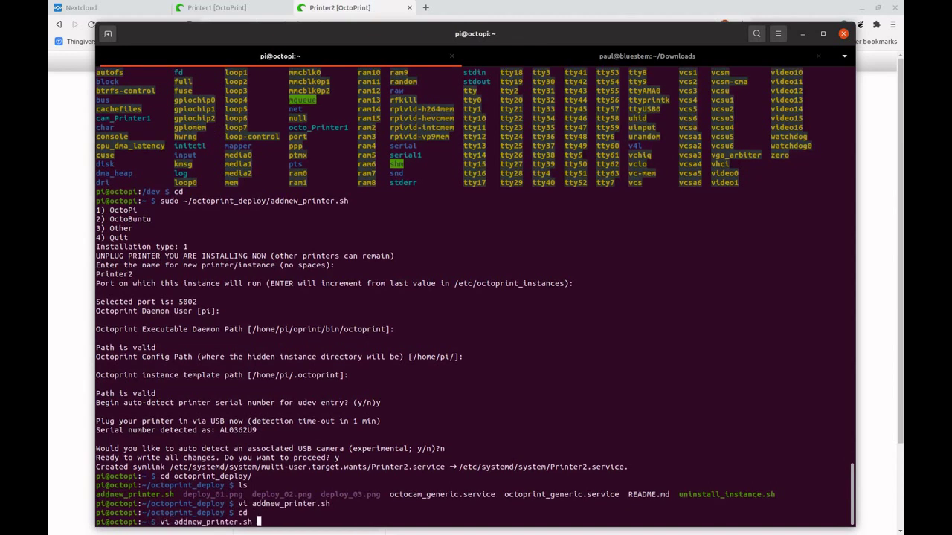
key("Return")
type("1")
key("Return")
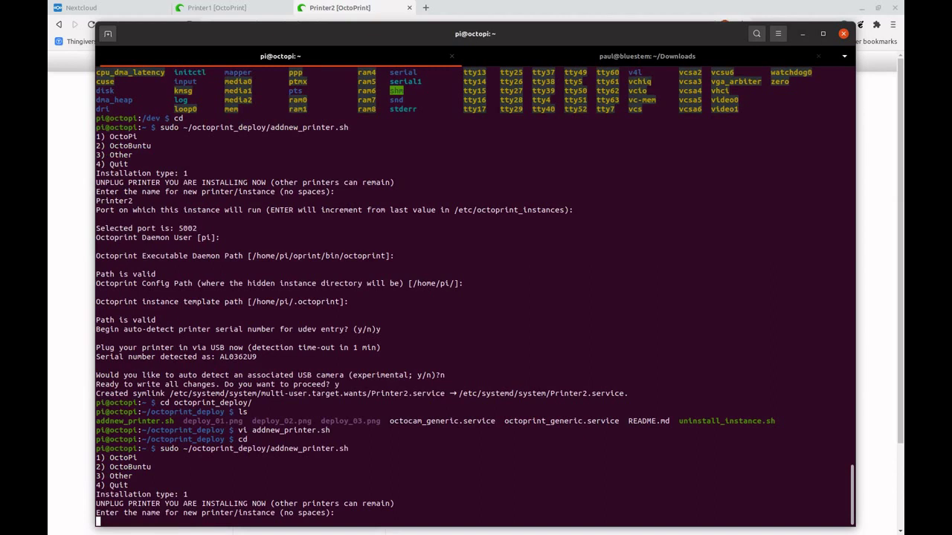
type("Printer3fail")
key("Return")
key("Return")
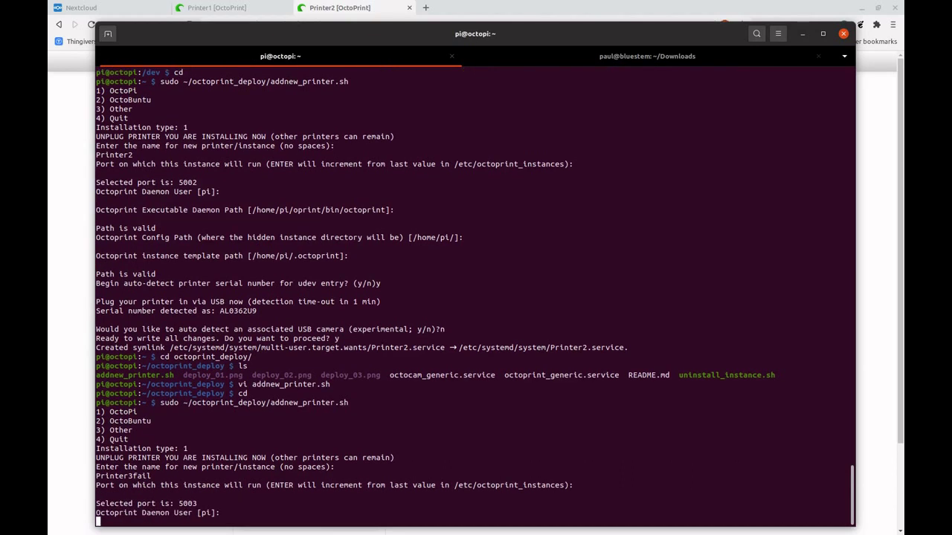
key("Return")
key("Return")
key("Return")
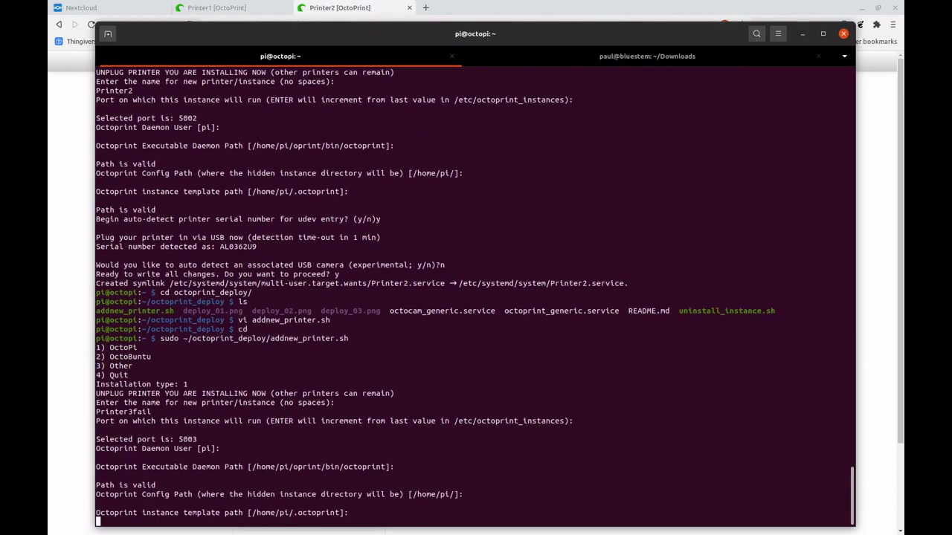
type("y")
key("Return")
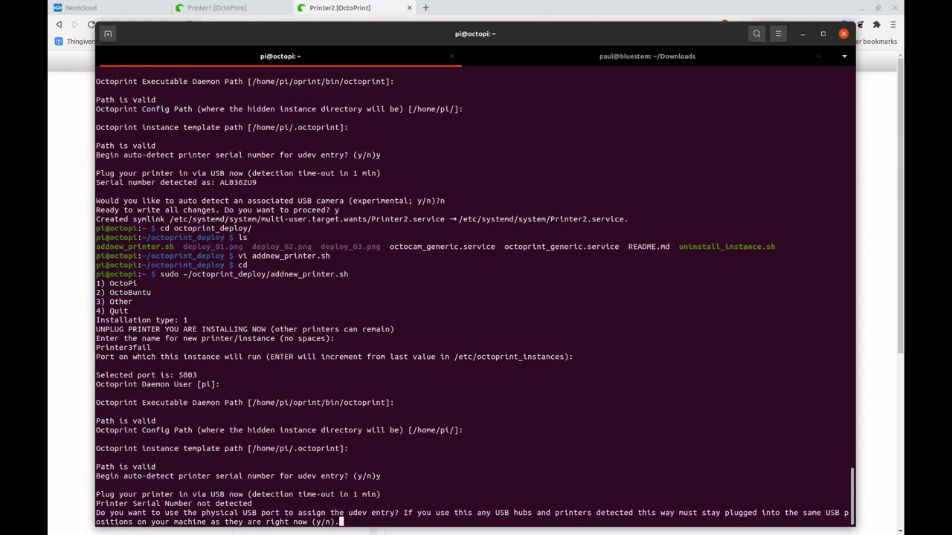
Step: Bind Printer3fail to physical USB port 1-1.3:1.0, skip camera auto-detection, and confirm the changes
type("y")
key("Return")
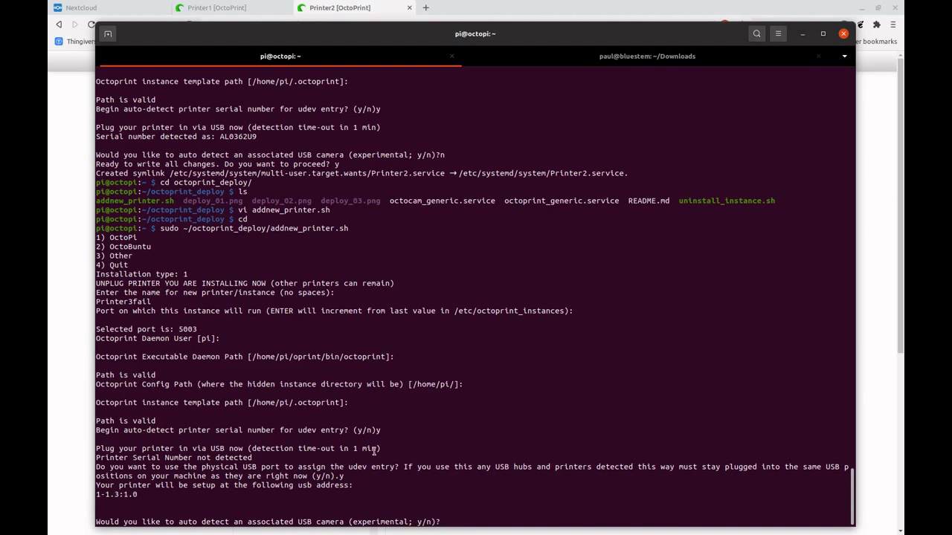
type("n")
key("Return")
type("y")
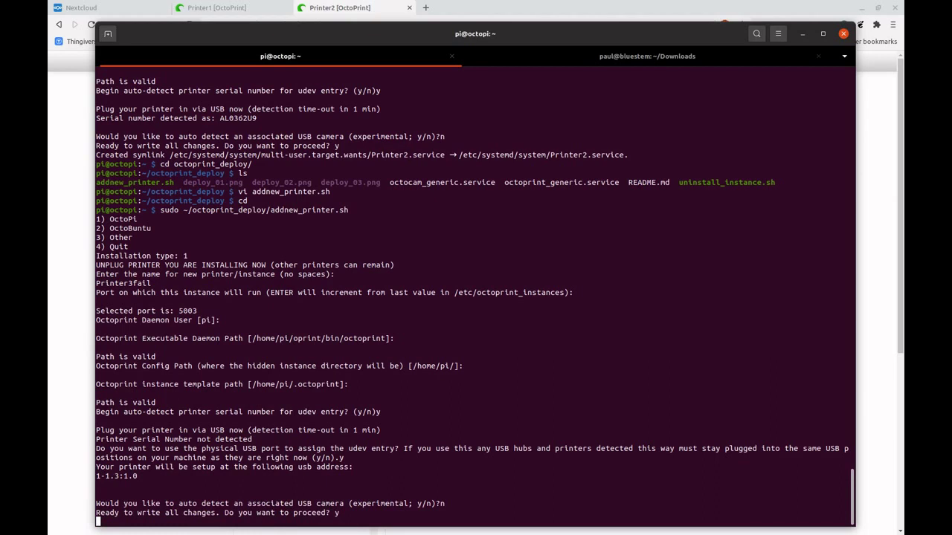
key("Return")
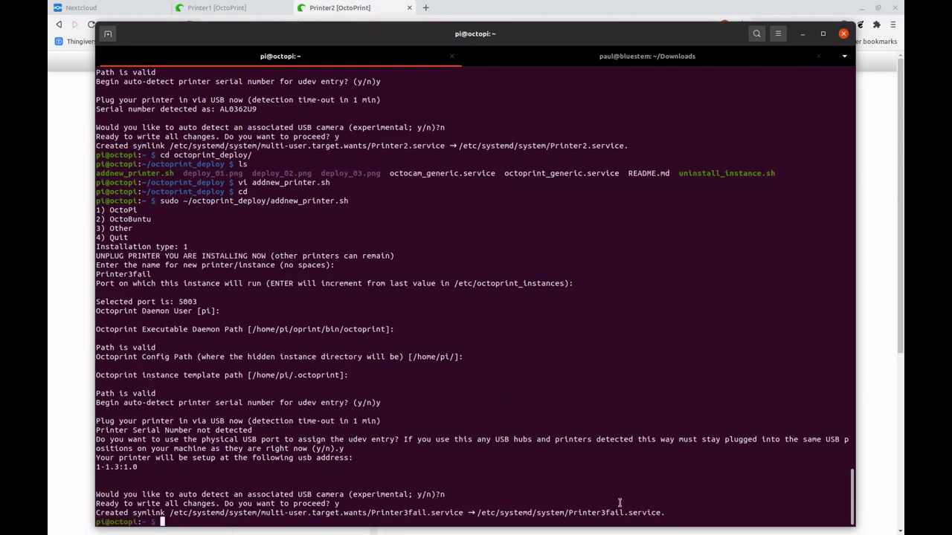
Step: Load the Printer3fail instance at octopi.local:5003 and log in with the saved login
left_click(747, 8)
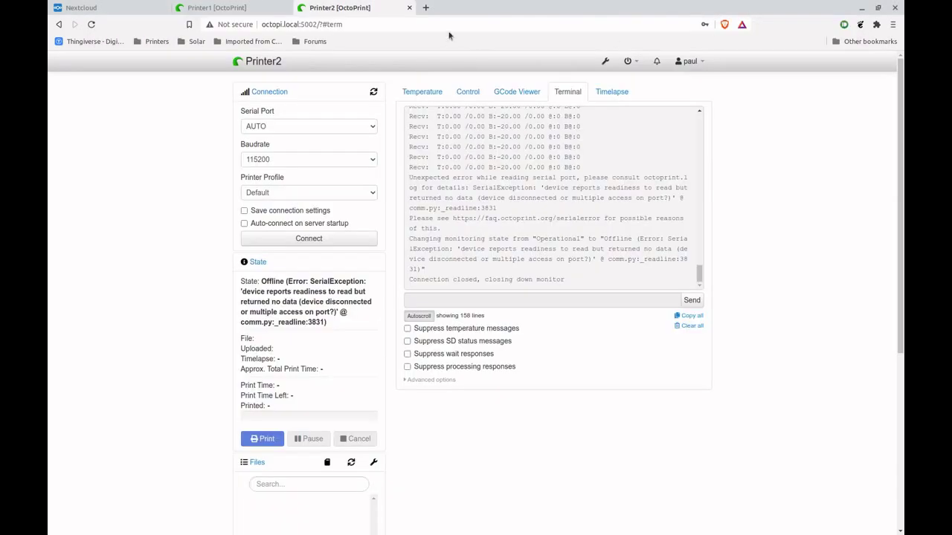
left_click_drag(314, 24, 388, 36)
type("3")
key("Return")
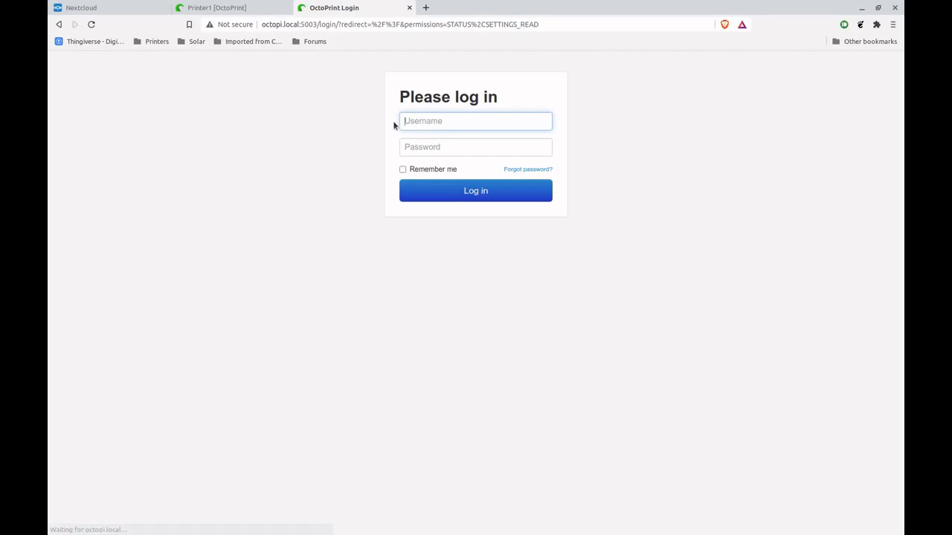
left_click(416, 124)
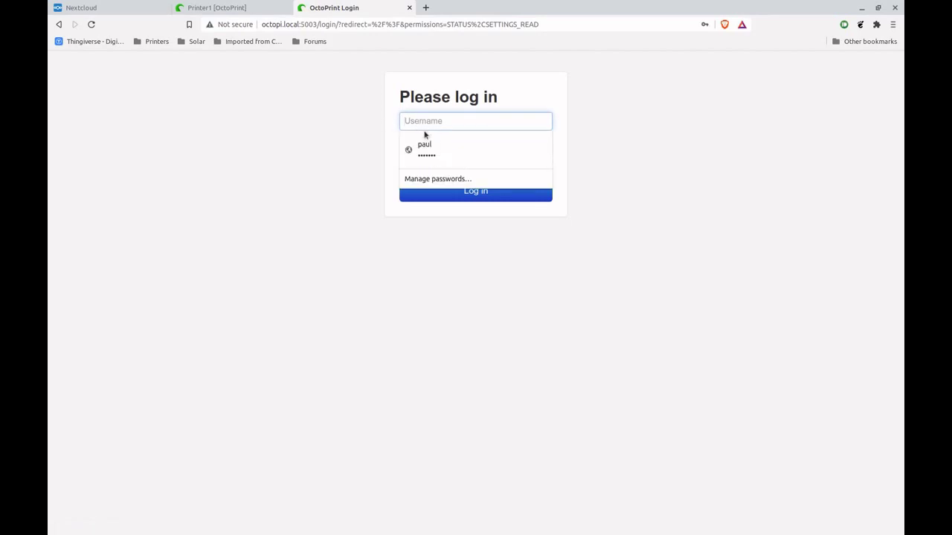
left_click(422, 142)
left_click(440, 193)
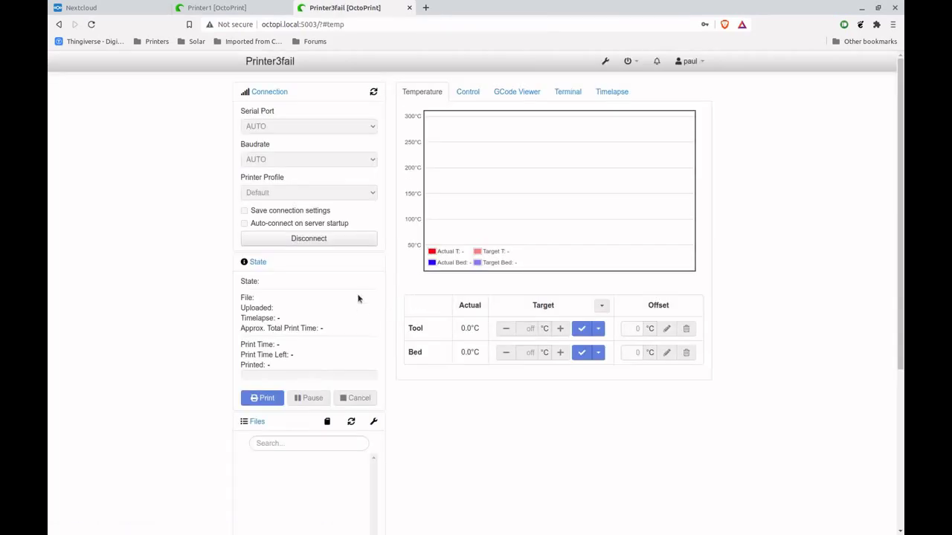
Step: Select /dev/octo_Printer3fail as the serial port and ignore the update notice
left_click(356, 125)
left_click(333, 144)
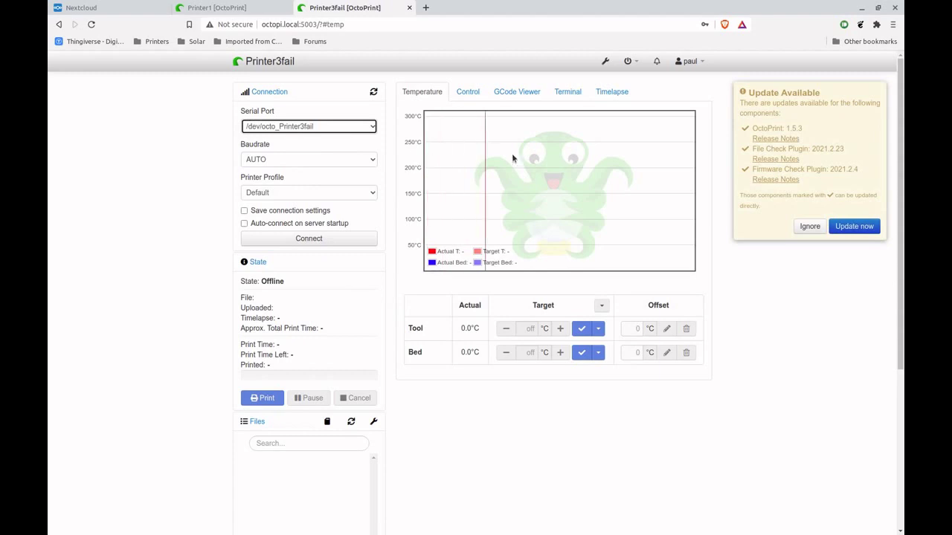
left_click(808, 228)
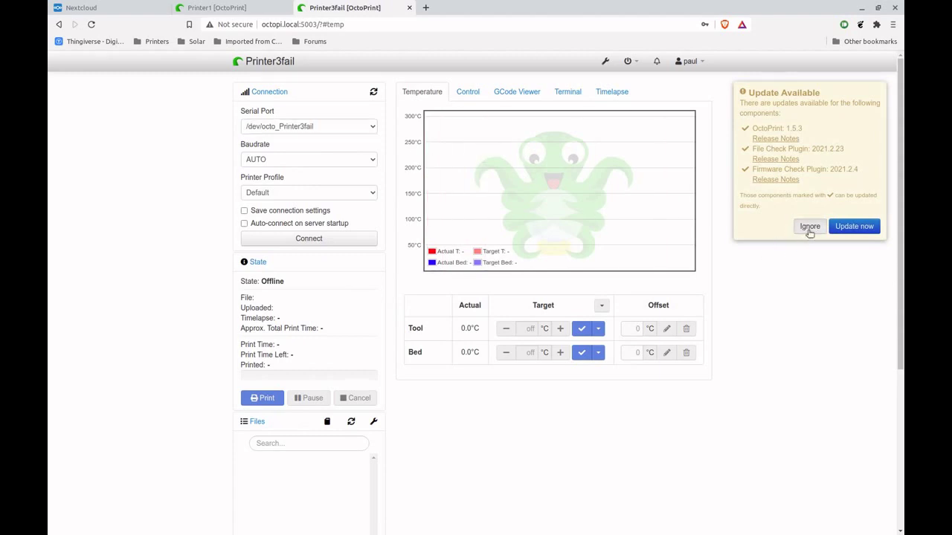